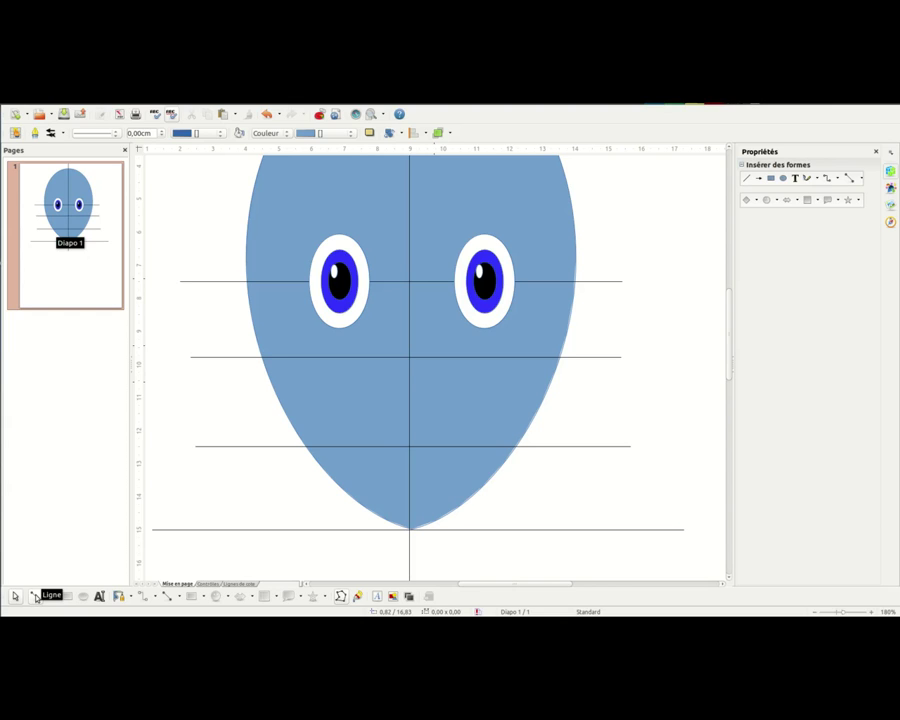
Draw a vertical nose line about 1.65 cm long beside the face's central axis, crossing the second horizontal guide line.
{"action": "left_click", "coordinate": [36, 597]}
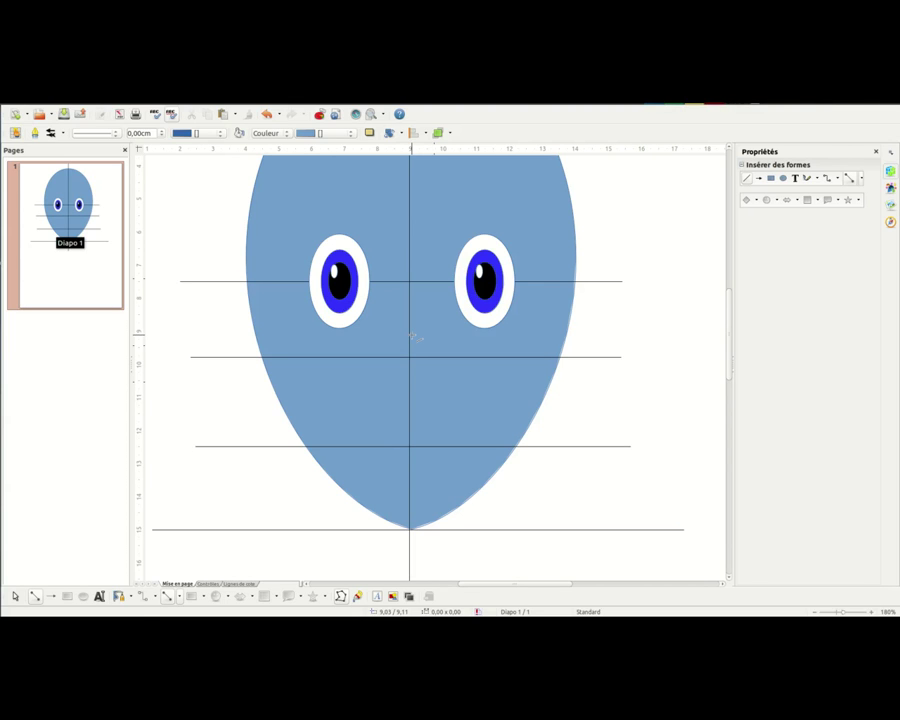
{"action": "left_click_drag", "start_coordinate": [411, 335], "coordinate": [413, 383]}
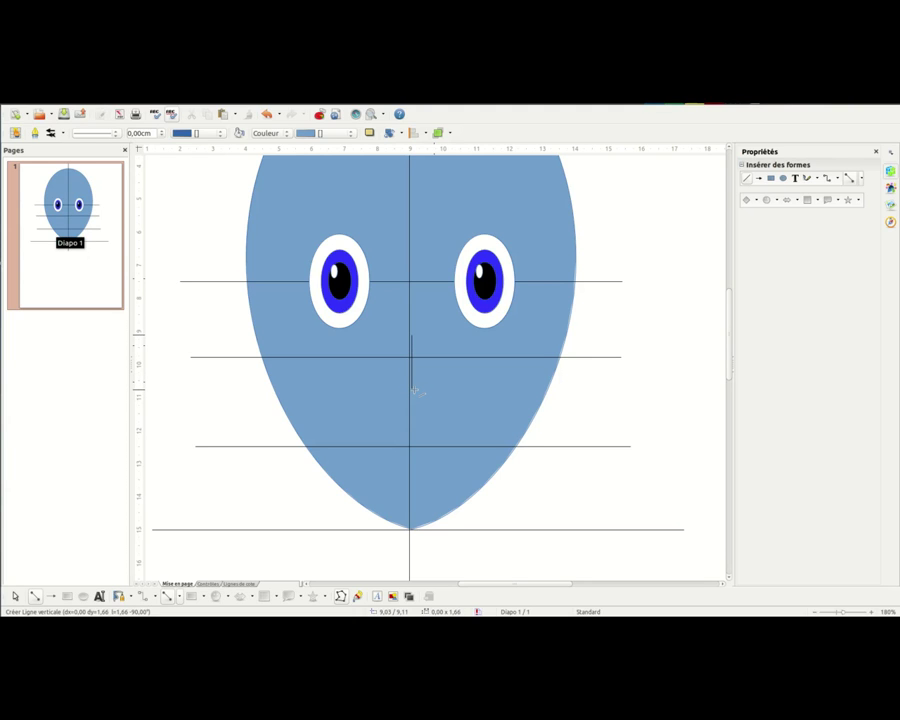
{"action": "left_click_drag", "start_coordinate": [413, 390], "coordinate": [414, 390]}
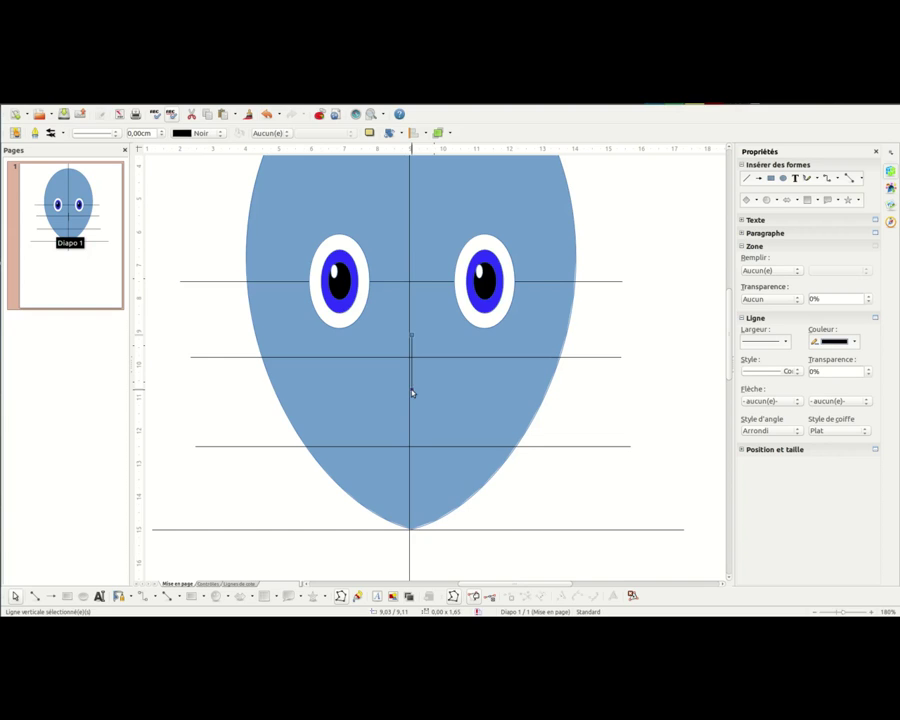
Convert the nose line to a curve and bend its lower end outward to the right.
{"action": "right_click", "coordinate": [412, 393]}
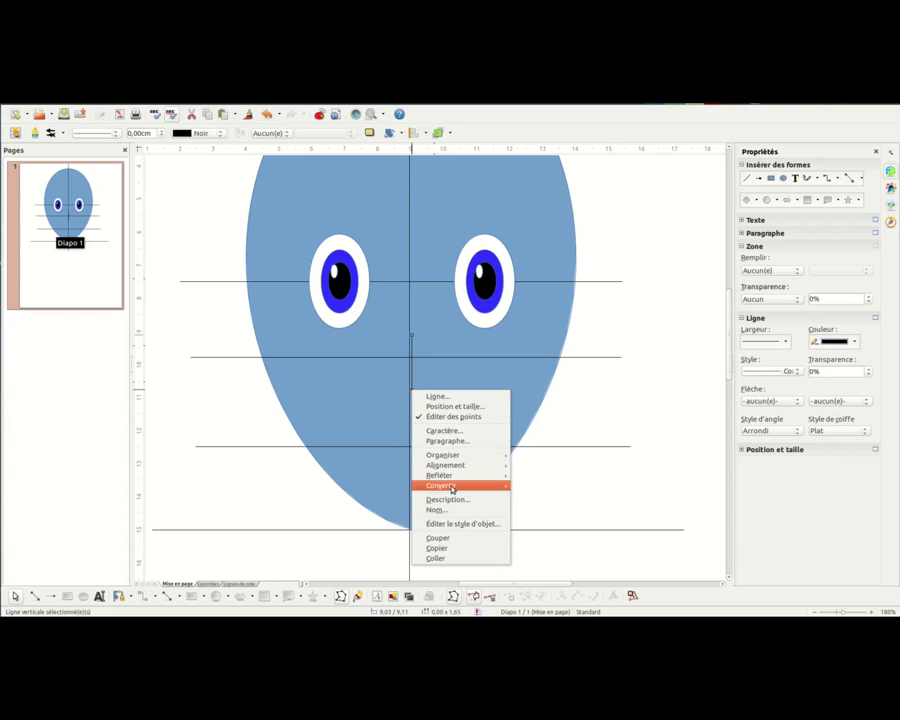
{"action": "mouse_move", "coordinate": [452, 488]}
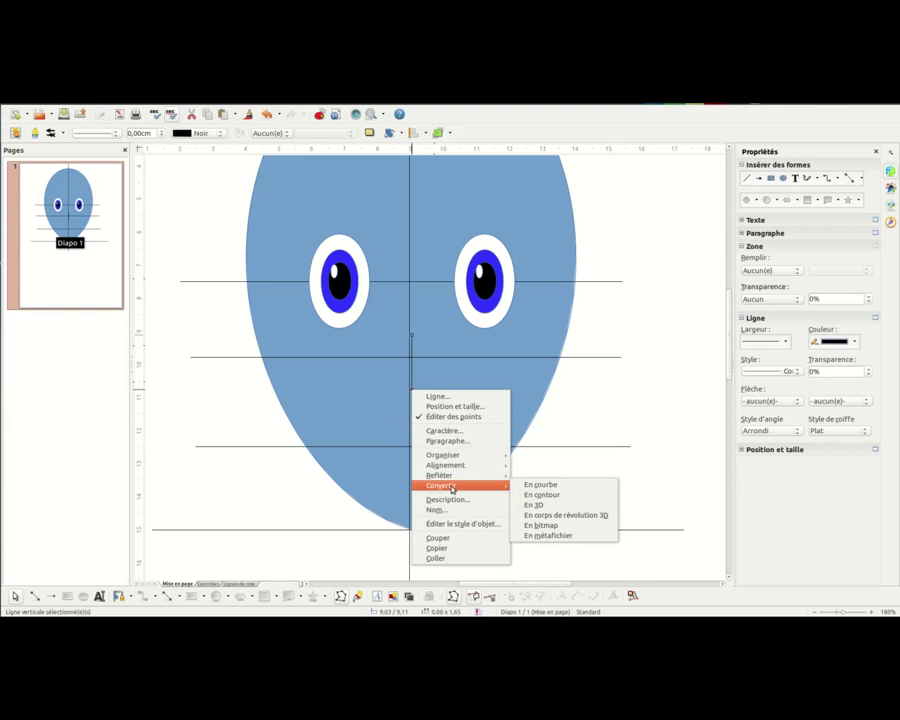
{"action": "left_click", "coordinate": [534, 486]}
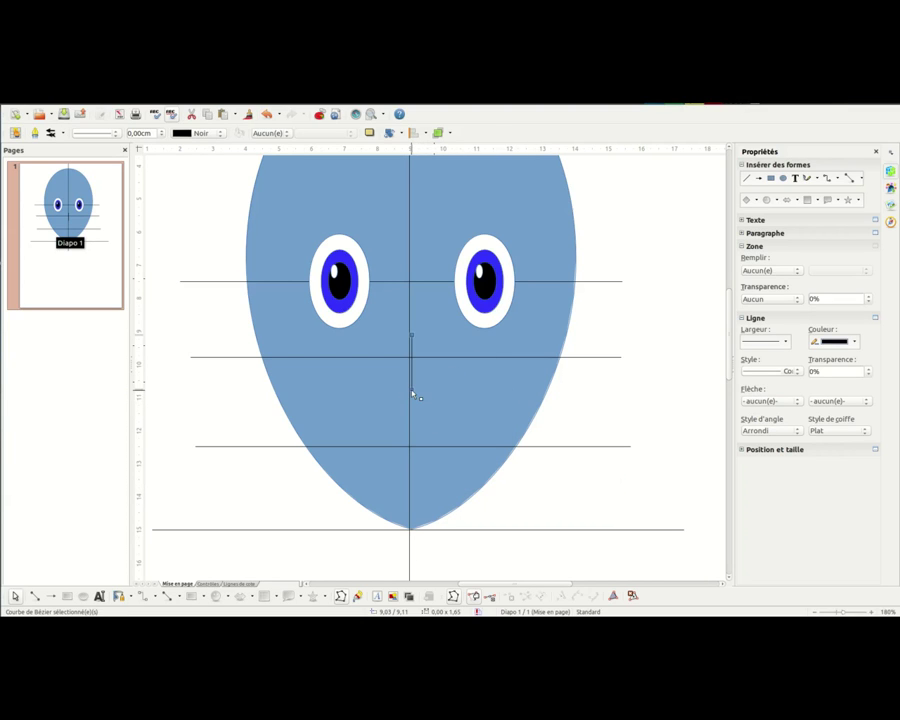
{"action": "left_click", "coordinate": [455, 597]}
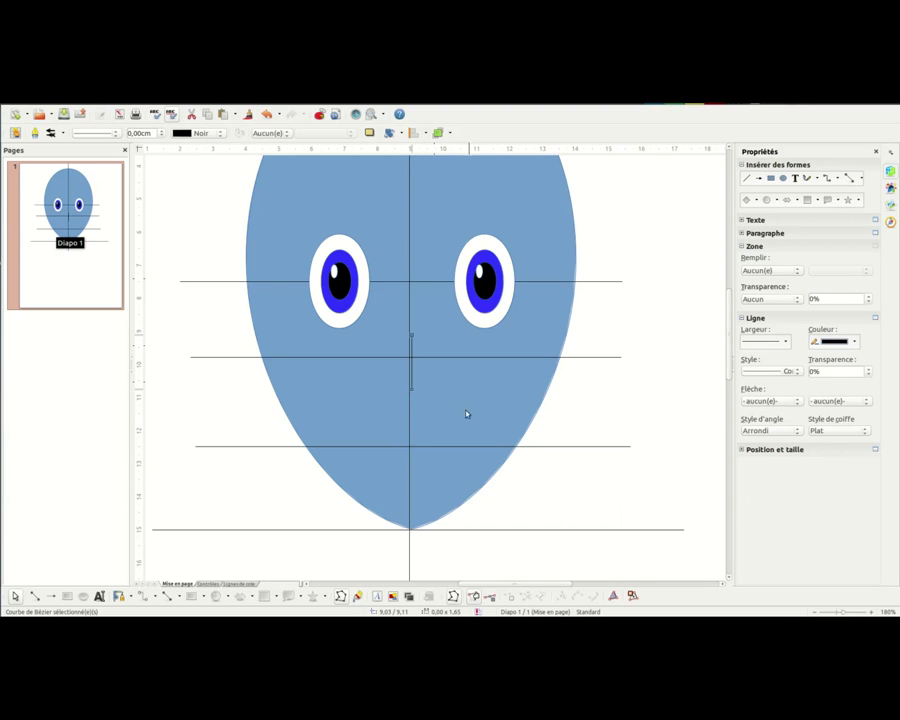
{"action": "left_click", "coordinate": [412, 390]}
{"action": "left_click_drag", "start_coordinate": [412, 375], "coordinate": [432, 377]}
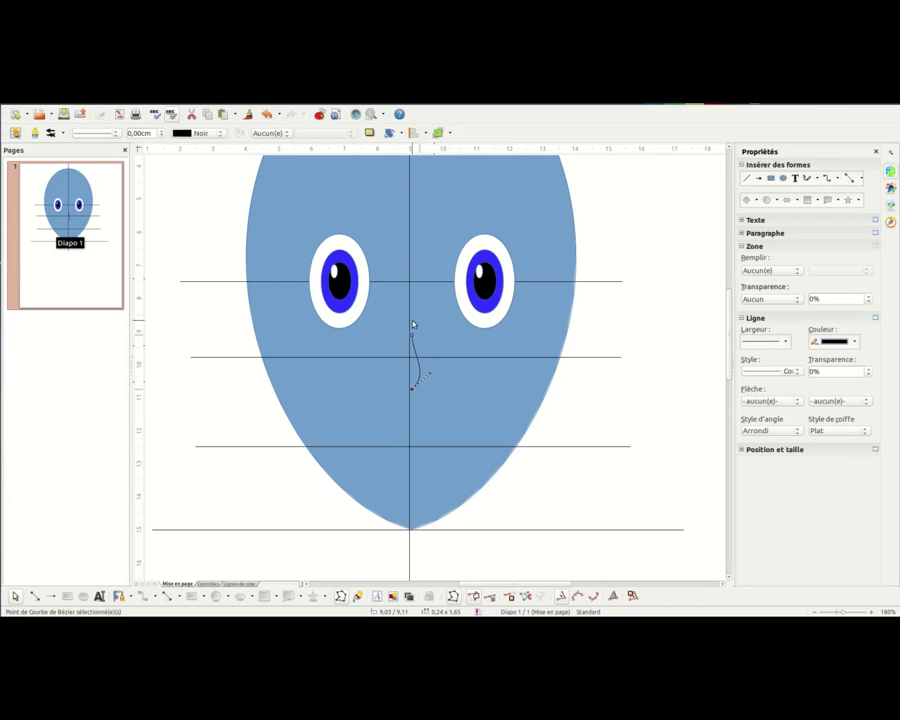
Set the nose curve's line width to 0.10 cm and its colour to Gris 7.
{"action": "left_click", "coordinate": [162, 132]}
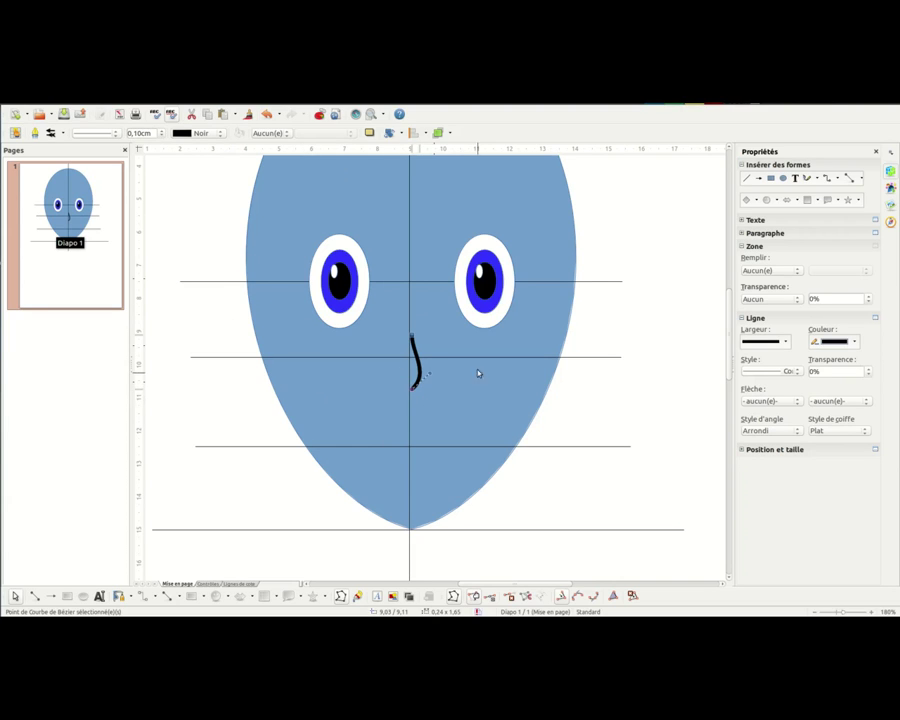
{"action": "left_click", "coordinate": [215, 134]}
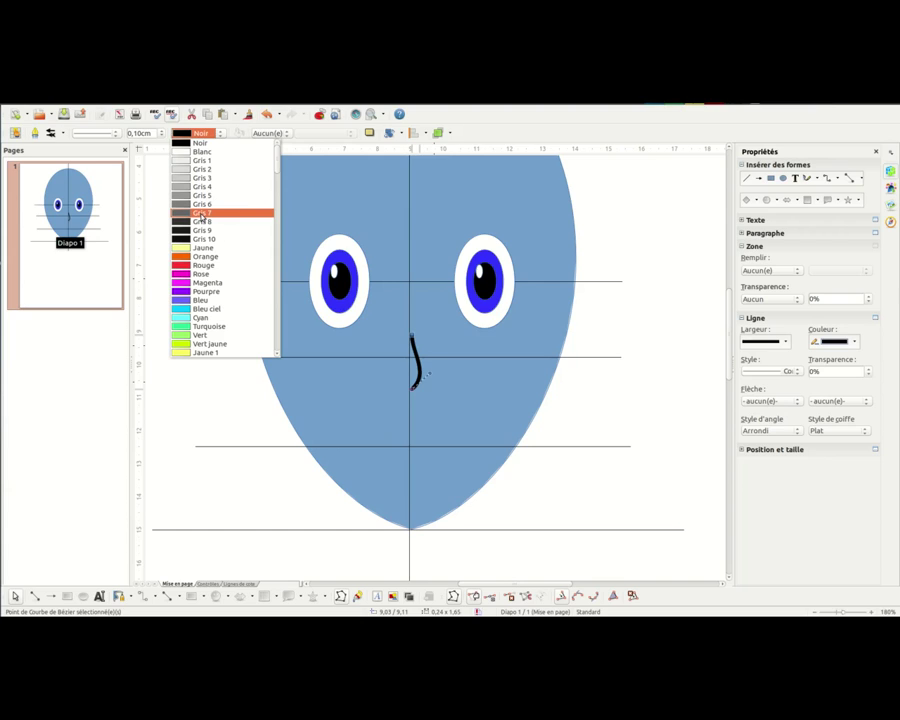
{"action": "left_click", "coordinate": [201, 215]}
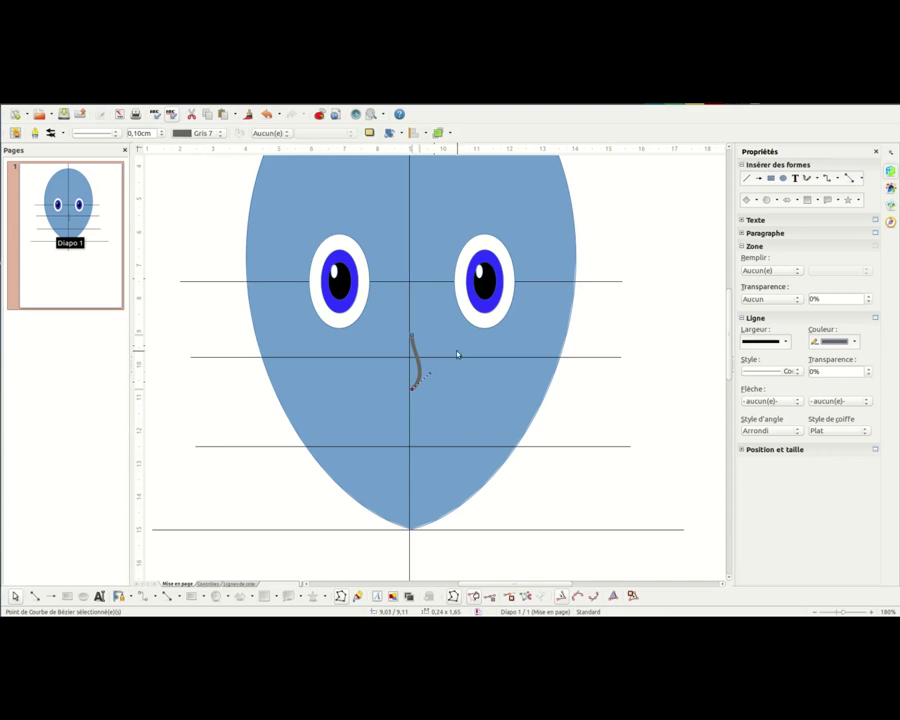
{"action": "left_click", "coordinate": [240, 397]}
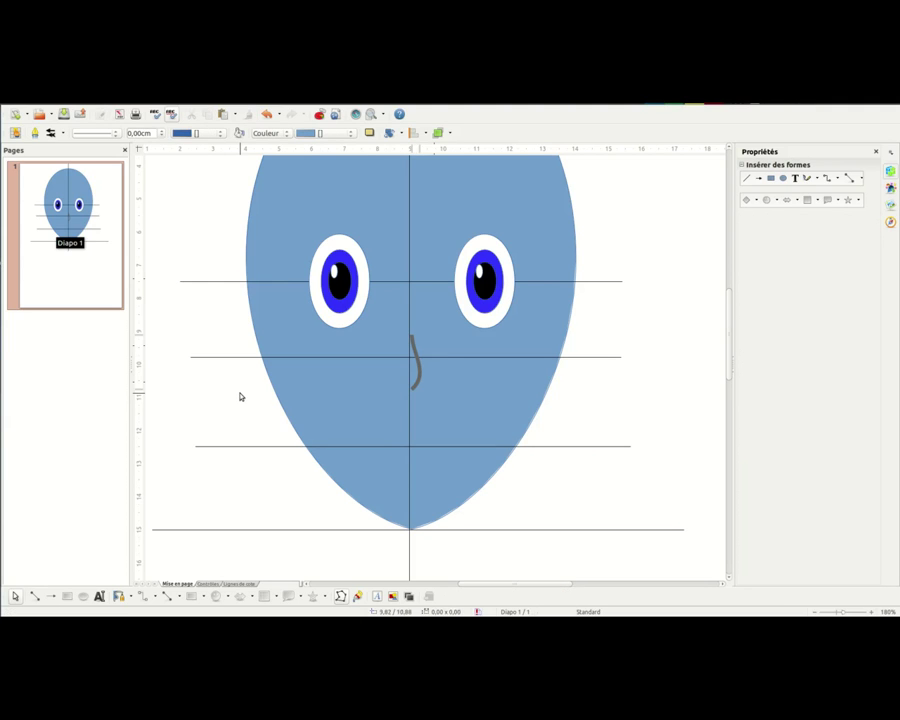
Move the nose curve slightly left so its ends sit on the face's vertical axis.
{"action": "left_click", "coordinate": [414, 390]}
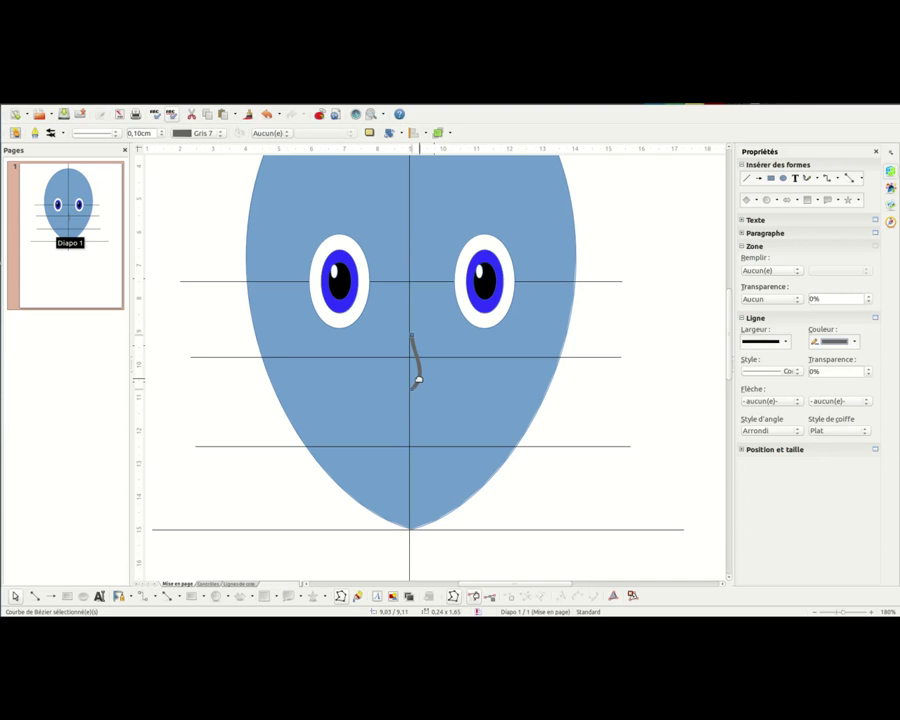
{"action": "left_click_drag", "start_coordinate": [419, 379], "coordinate": [413, 376]}
{"action": "left_click", "coordinate": [240, 407]}
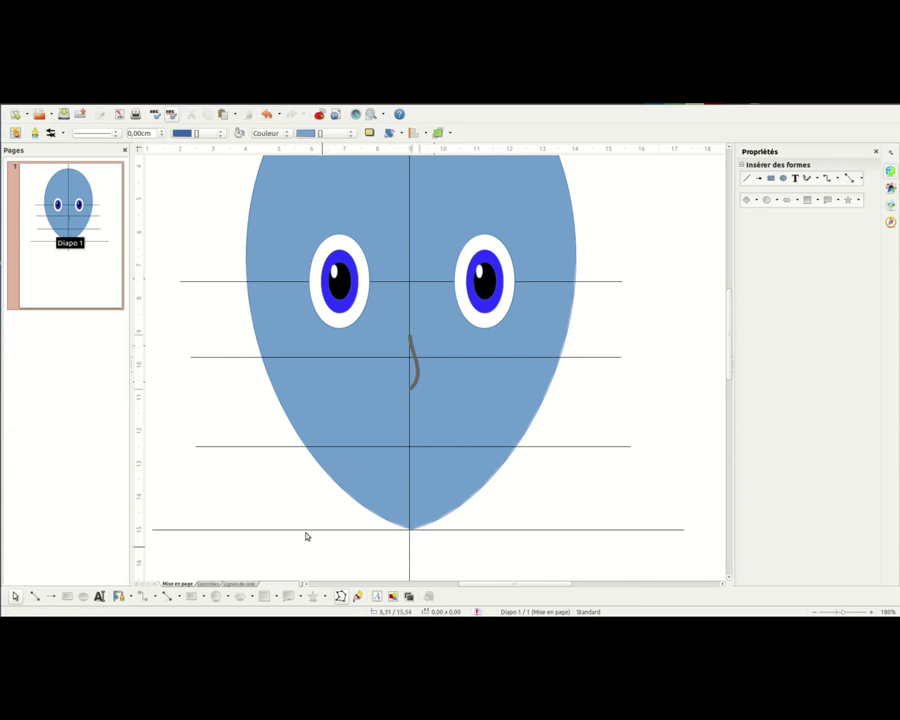
Draw a horizontal mouth line about 2.29 cm long just below the third guide line and centre it on the vertical axis.
{"action": "left_click", "coordinate": [35, 596]}
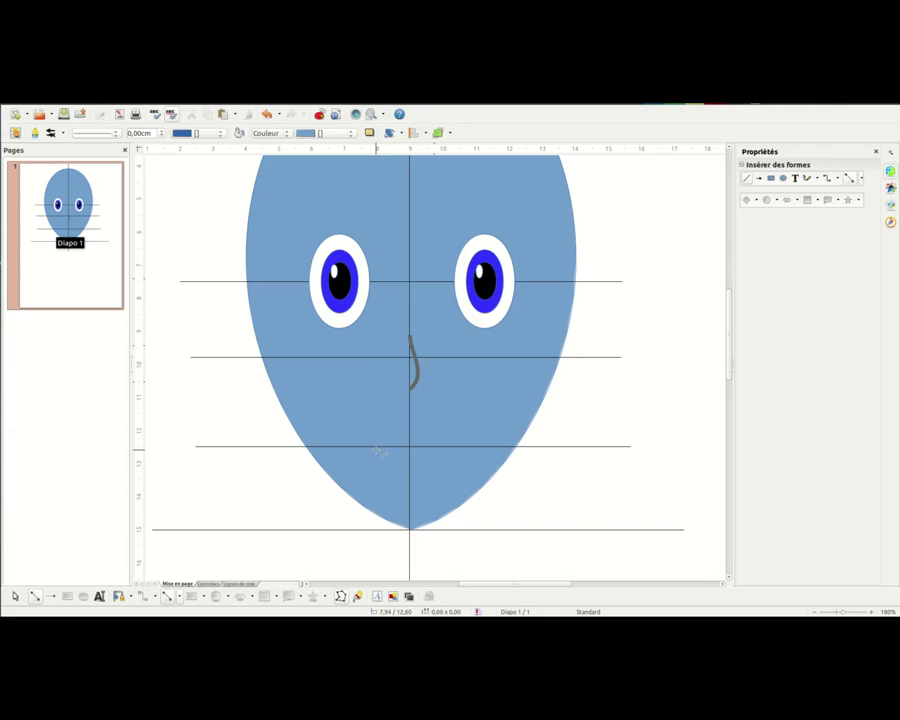
{"action": "left_click_drag", "start_coordinate": [377, 450], "coordinate": [445, 454]}
{"action": "left_click_drag", "start_coordinate": [377, 452], "coordinate": [369, 449]}
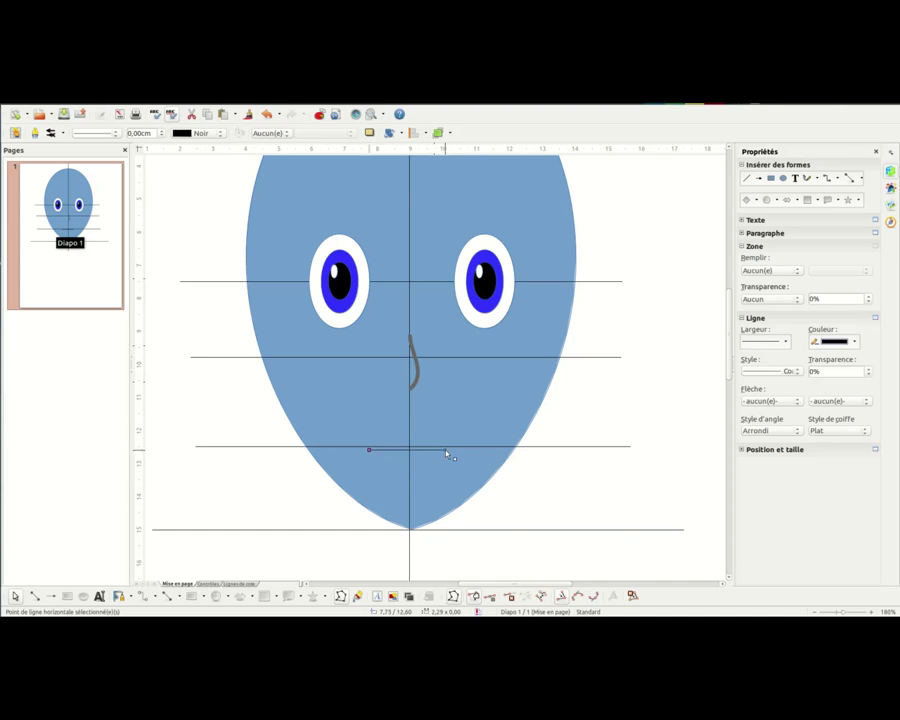
{"action": "left_click_drag", "start_coordinate": [445, 453], "coordinate": [449, 452]}
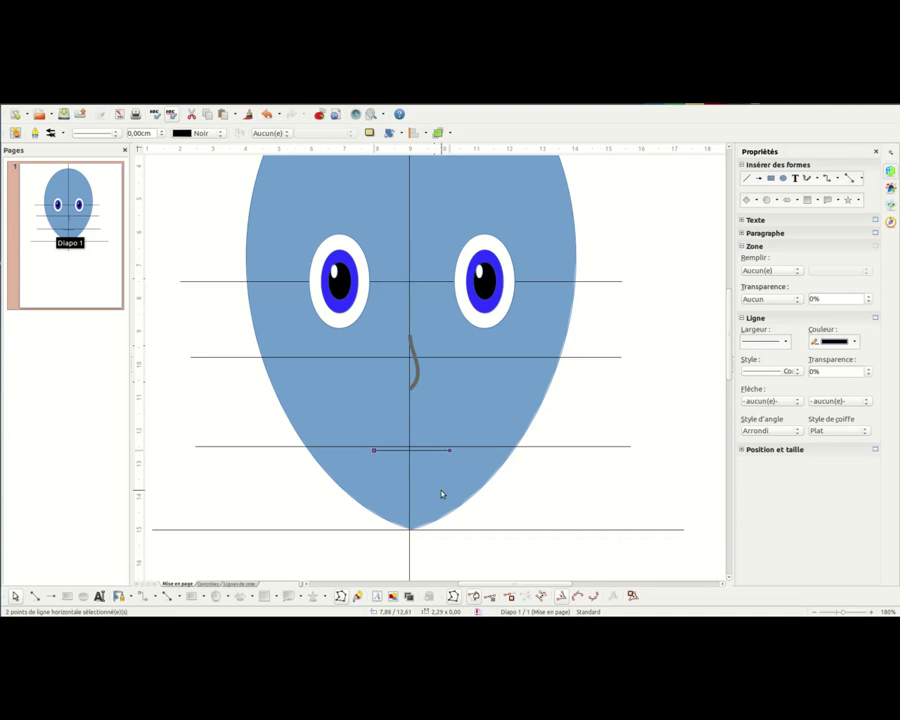
{"action": "left_click", "coordinate": [371, 452]}
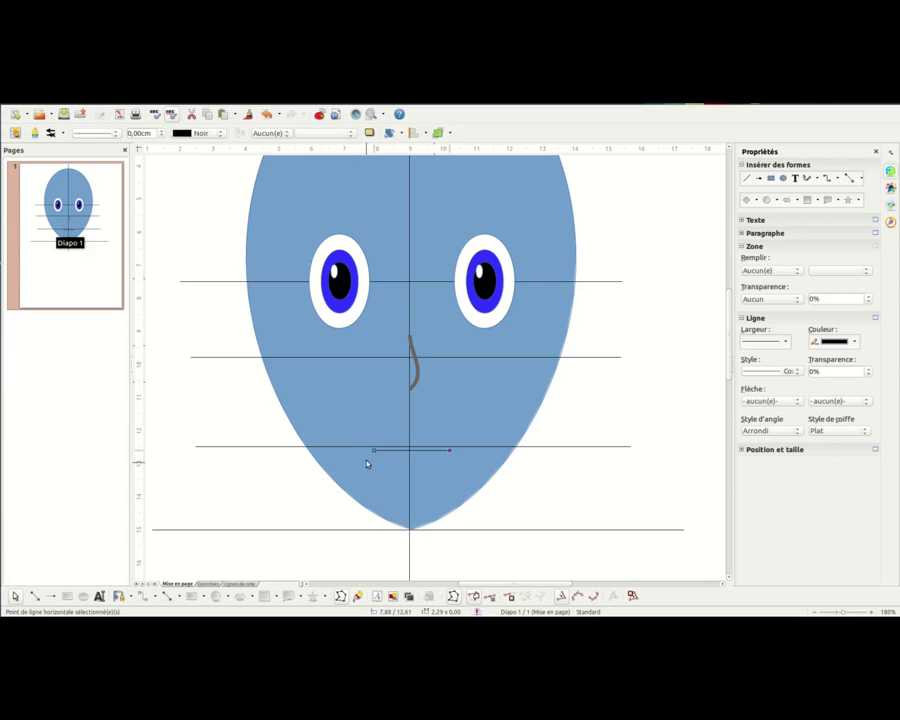
{"action": "left_click_drag", "start_coordinate": [375, 453], "coordinate": [371, 452]}
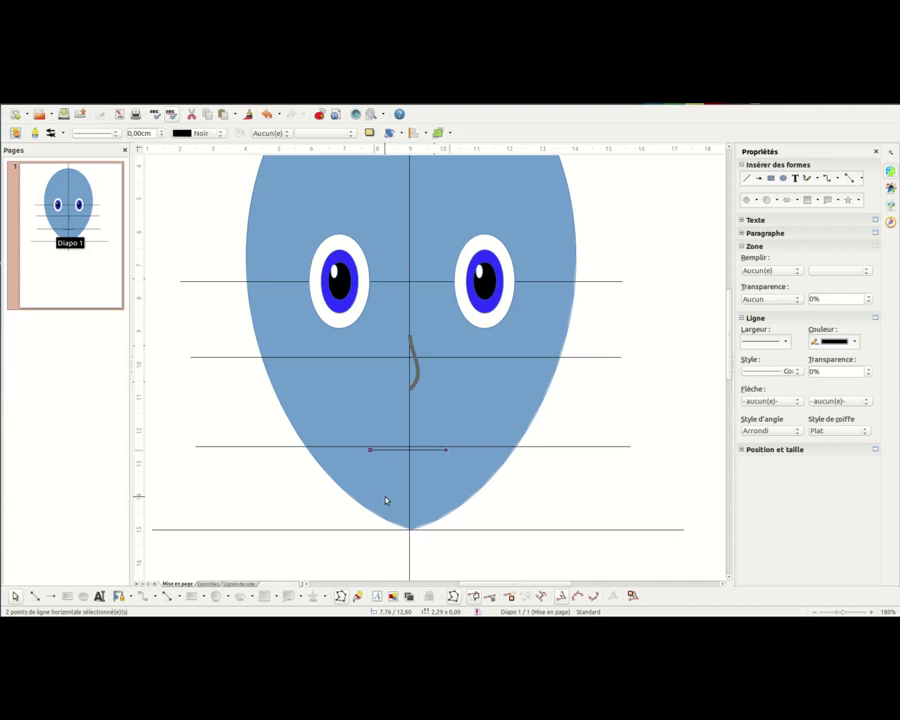
Convert the mouth line to a curve and bend it into a wave, raised on the left half and lowered on the right.
{"action": "right_click", "coordinate": [446, 452]}
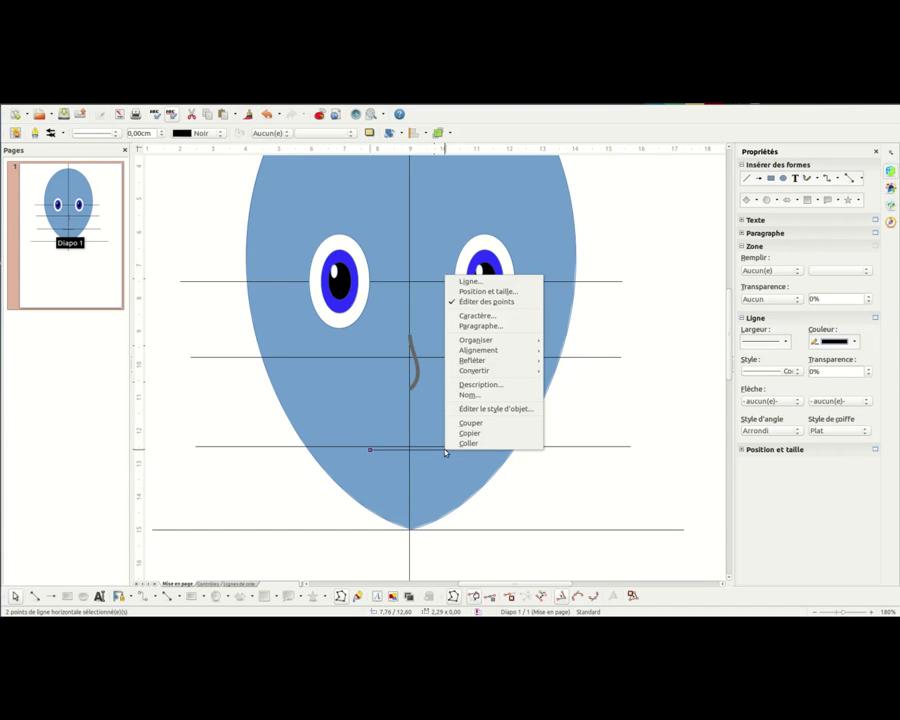
{"action": "mouse_move", "coordinate": [484, 373]}
{"action": "left_click", "coordinate": [571, 370]}
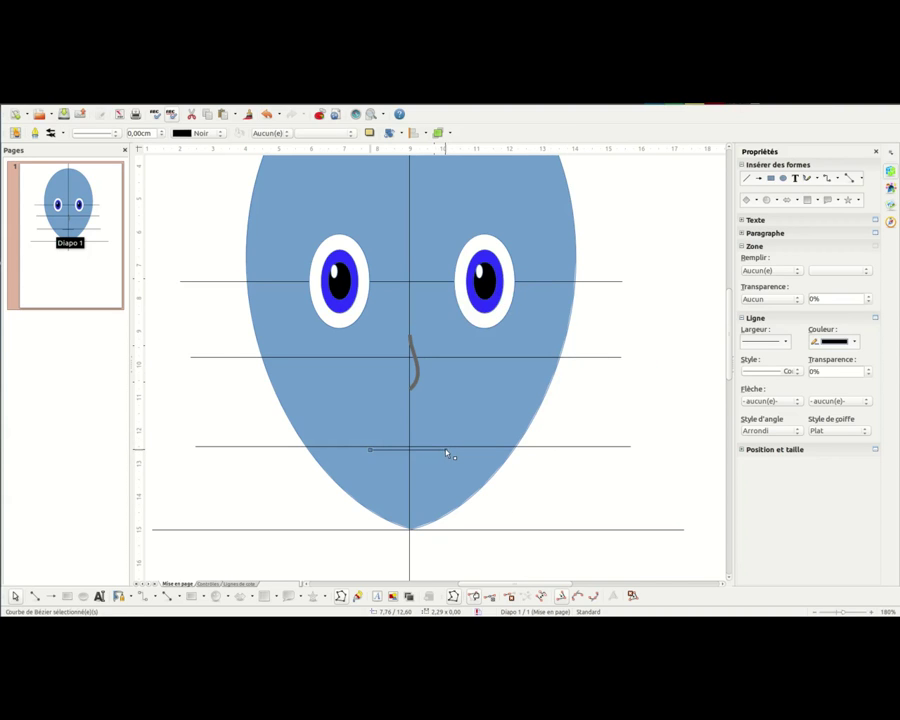
{"action": "left_click_drag", "start_coordinate": [446, 452], "coordinate": [418, 479]}
{"action": "left_click_drag", "start_coordinate": [369, 450], "coordinate": [398, 430]}
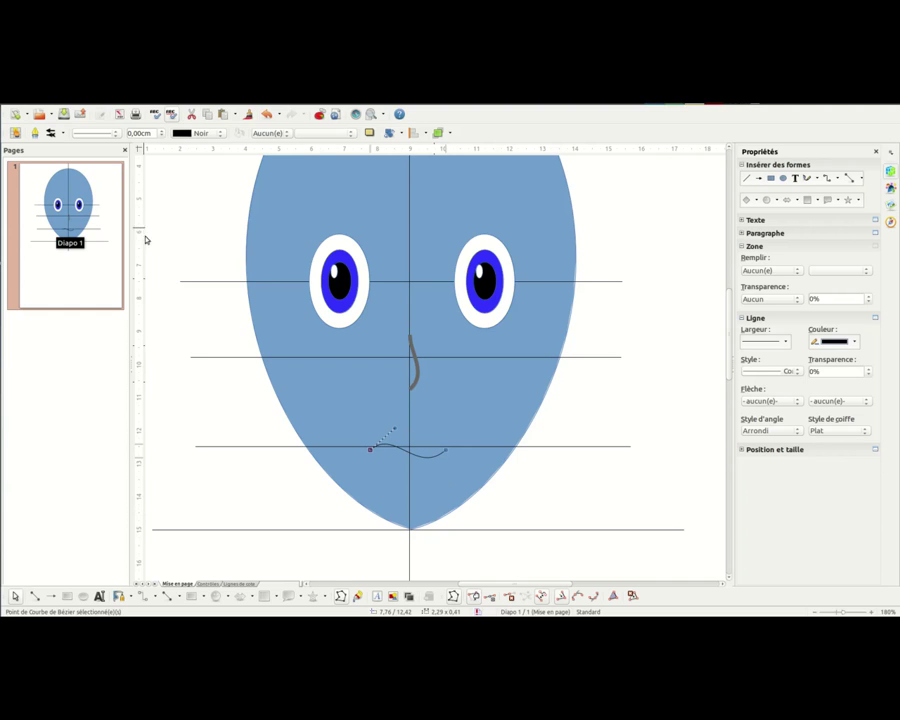
Set the mouth curve's line width to 0.10 cm and its colour to Gris 7.
{"action": "left_click", "coordinate": [163, 132]}
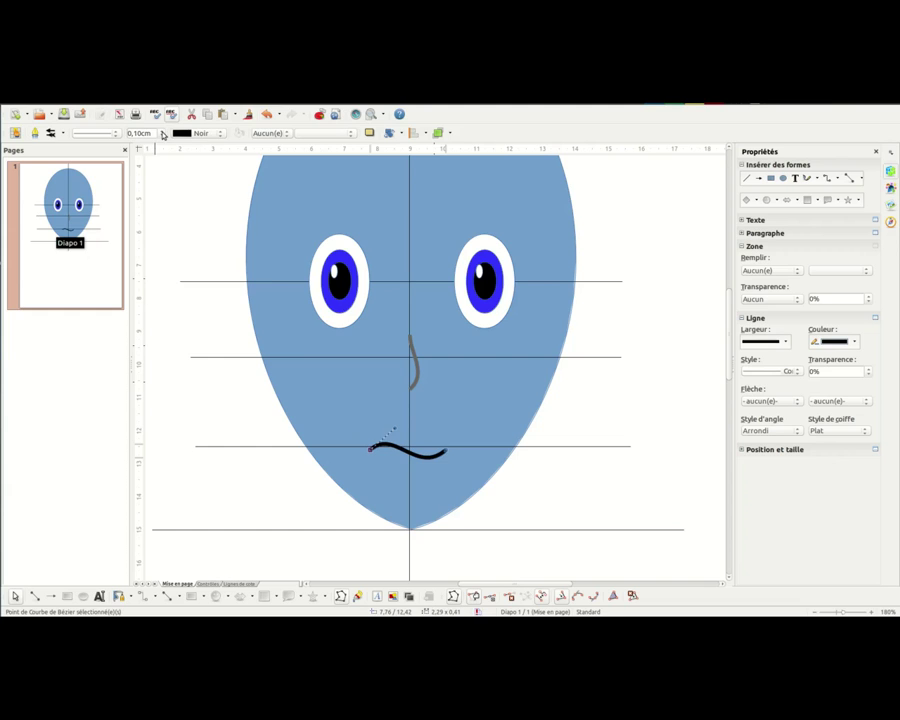
{"action": "left_click", "coordinate": [220, 133]}
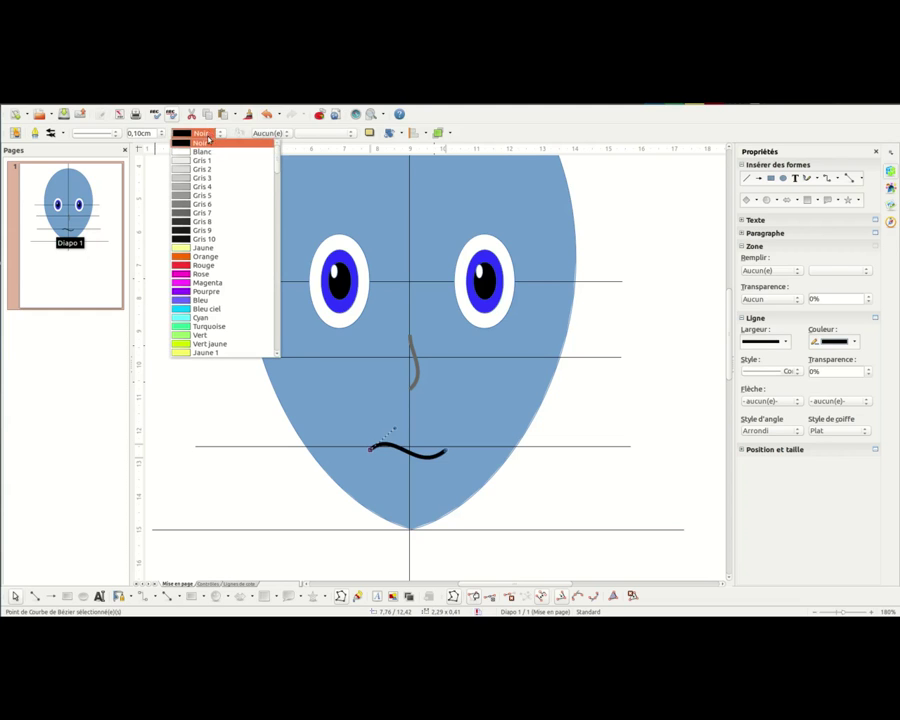
{"action": "left_click", "coordinate": [203, 221]}
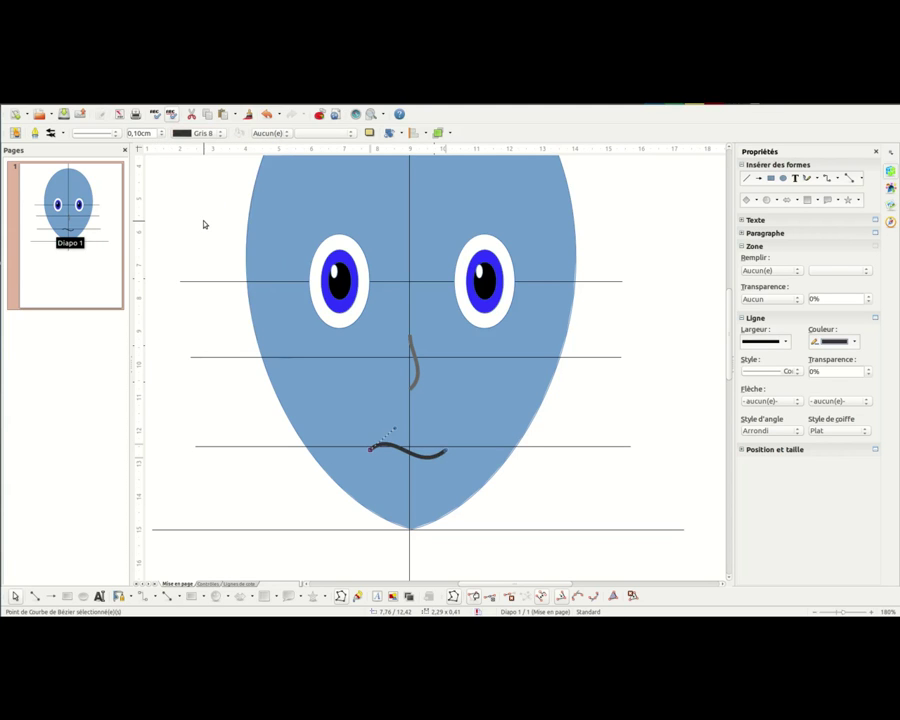
{"action": "left_click", "coordinate": [220, 133]}
{"action": "scroll", "coordinate": [216, 188], "scroll_direction": "up", "scroll_amount": 2}
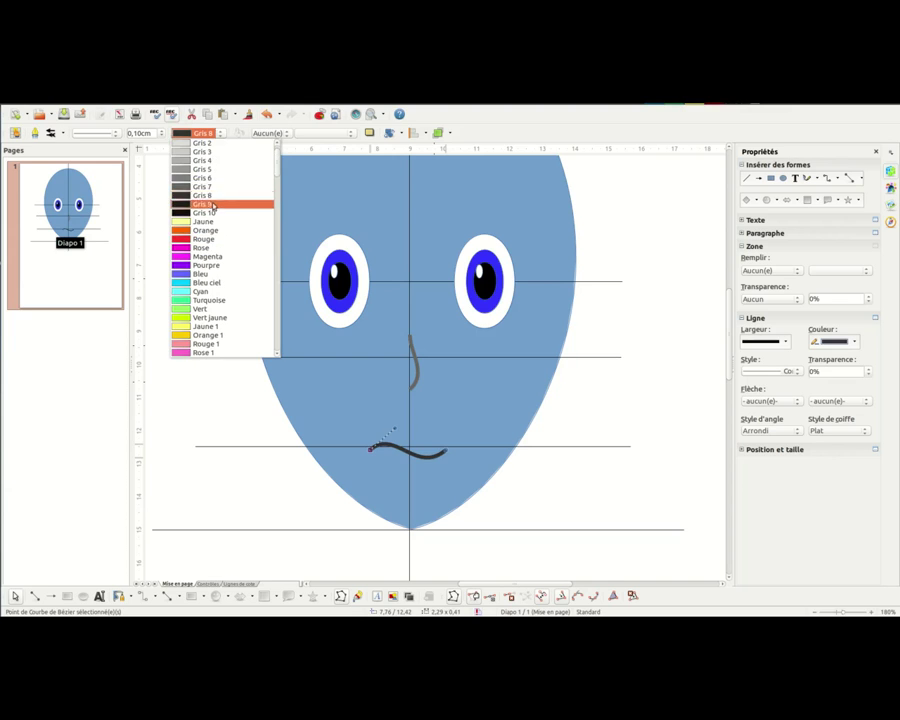
{"action": "left_click", "coordinate": [207, 187]}
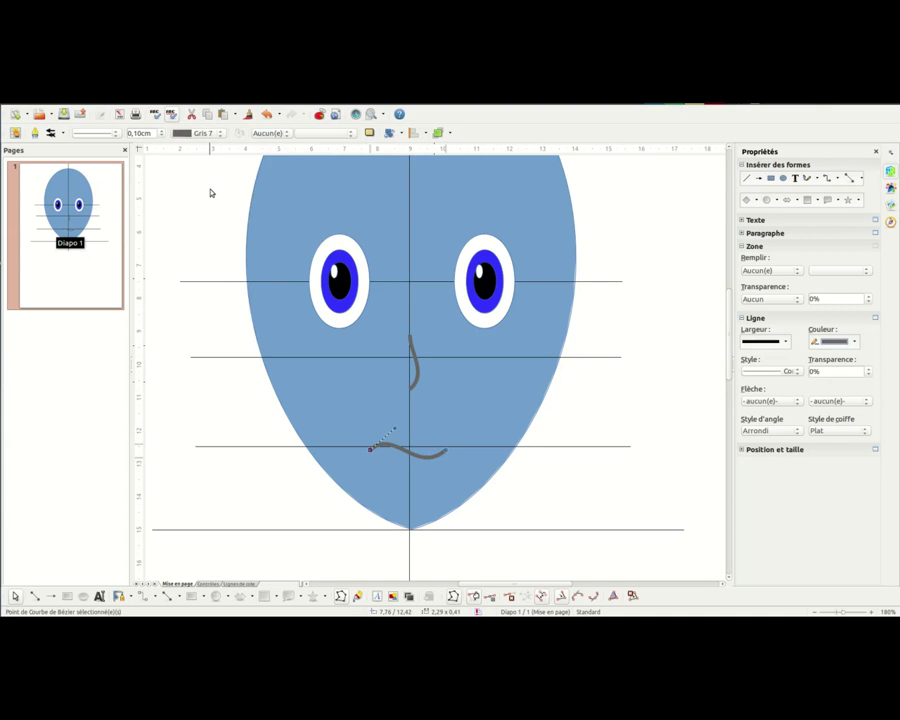
{"action": "left_click", "coordinate": [229, 332]}
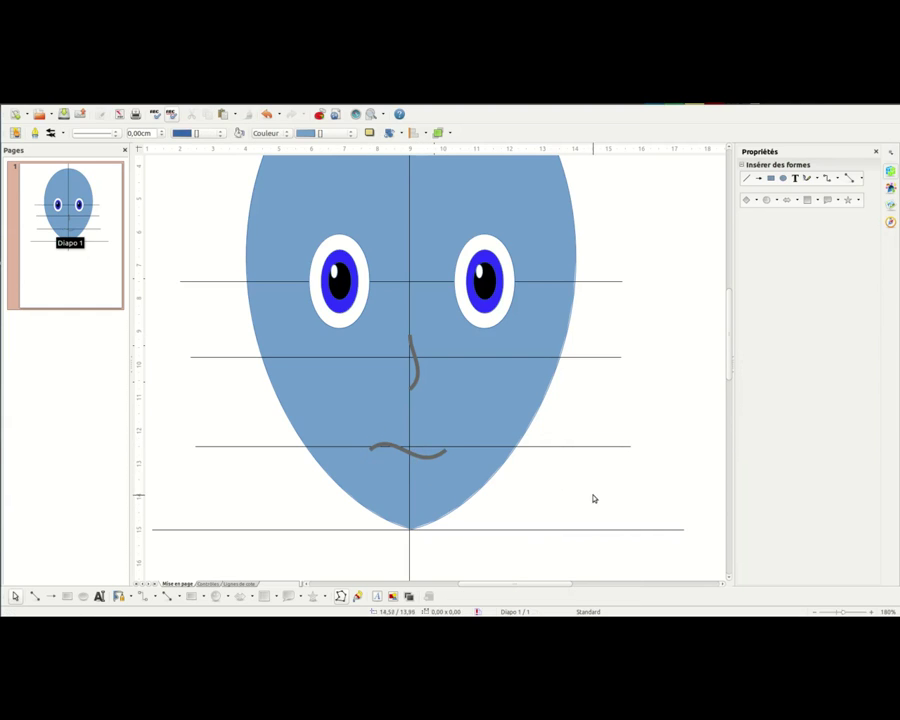
Draw a slanted eyebrow line about 2.19 cm long above the left eye, rising toward the face's centre.
{"action": "left_click", "coordinate": [35, 597]}
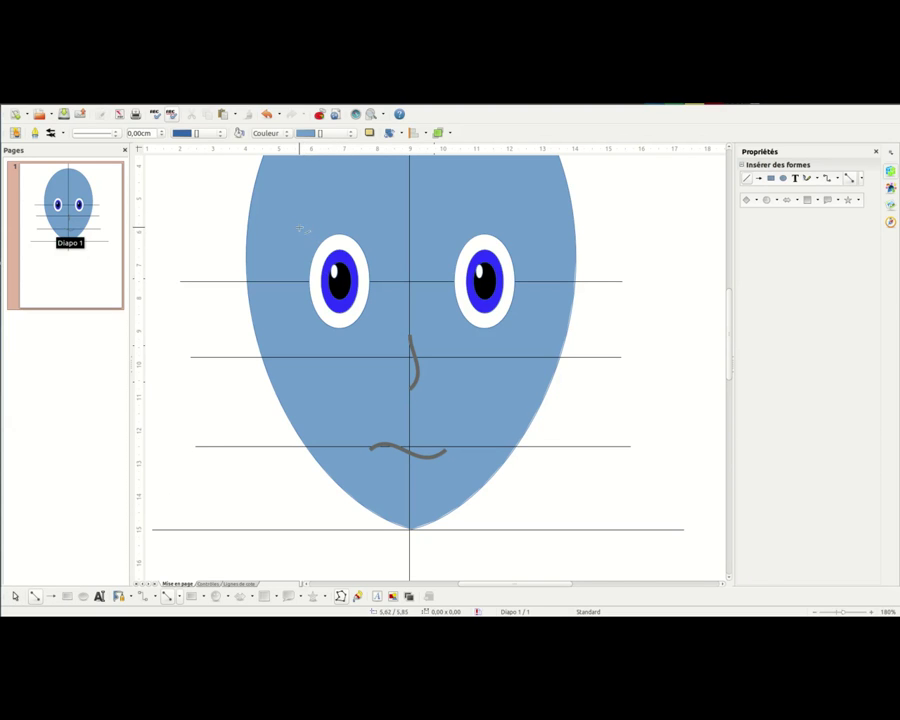
{"action": "left_click_drag", "start_coordinate": [296, 238], "coordinate": [365, 214]}
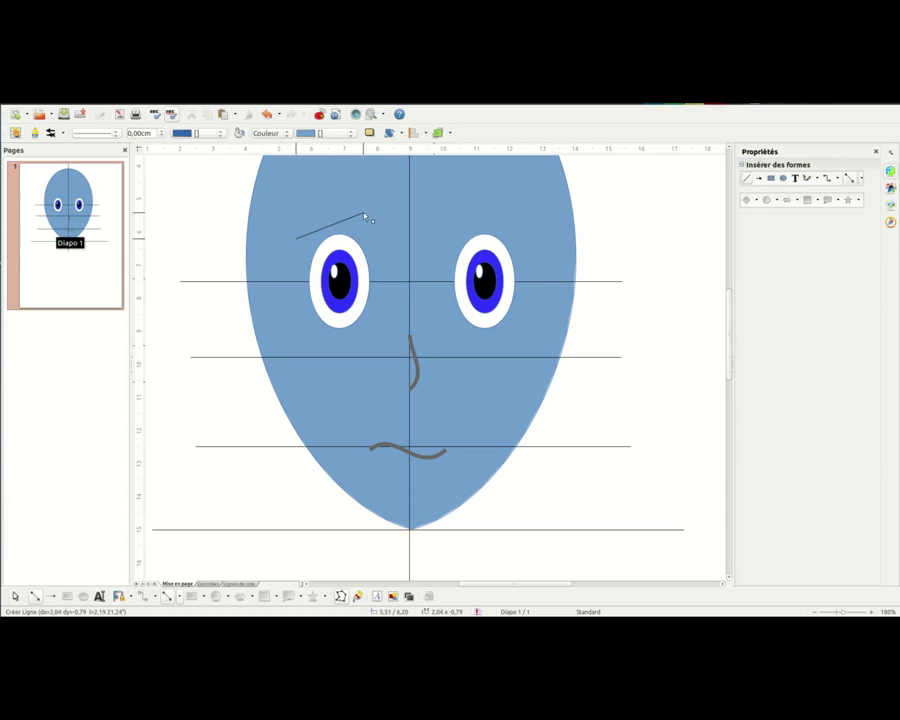
{"action": "left_click_drag", "start_coordinate": [365, 215], "coordinate": [365, 215]}
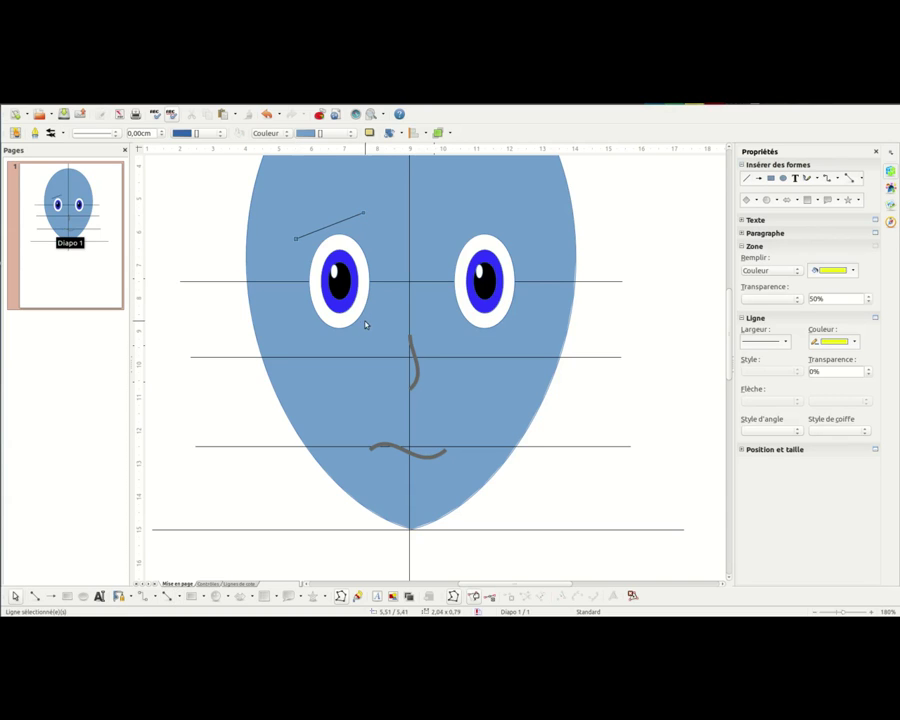
Convert the slanted eyebrow line above the left eye to a curve.
{"action": "left_click", "coordinate": [364, 213]}
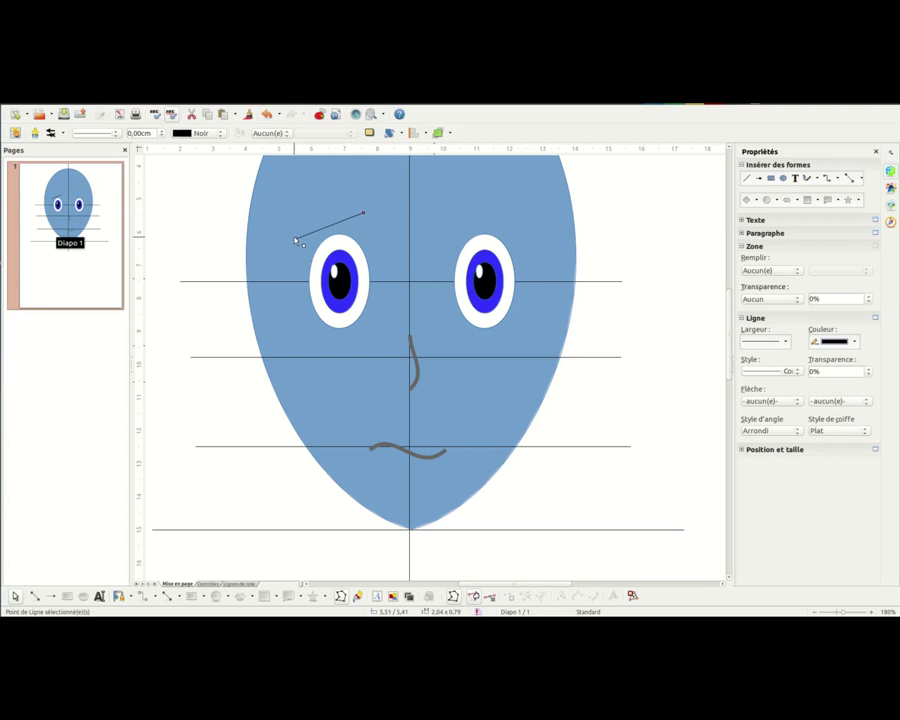
{"action": "left_click", "coordinate": [364, 214]}
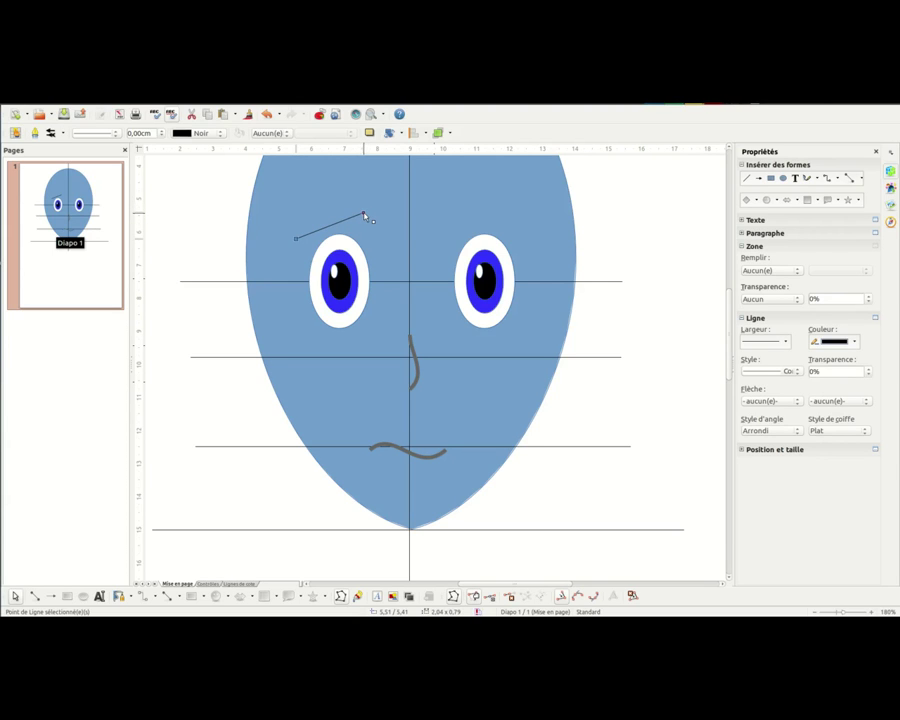
{"action": "right_click", "coordinate": [364, 215]}
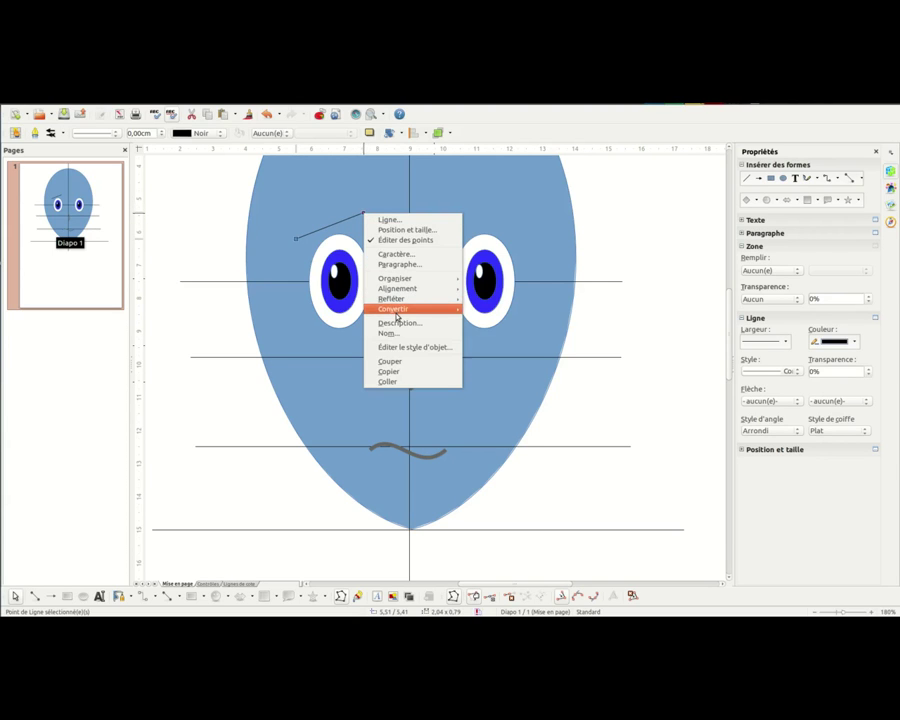
{"action": "mouse_move", "coordinate": [397, 312]}
{"action": "left_click", "coordinate": [521, 308]}
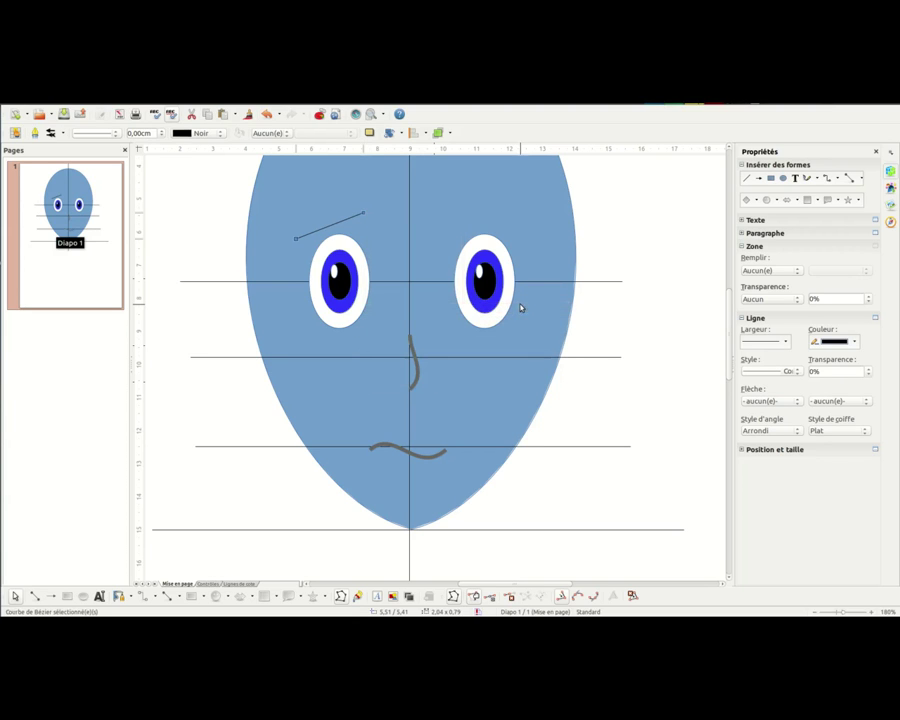
Bend the curve above the left eye into an arched eyebrow and style it with a 0.20 cm line in Gris 7.
{"action": "left_click", "coordinate": [364, 215]}
{"action": "left_click_drag", "start_coordinate": [358, 228], "coordinate": [321, 228]}
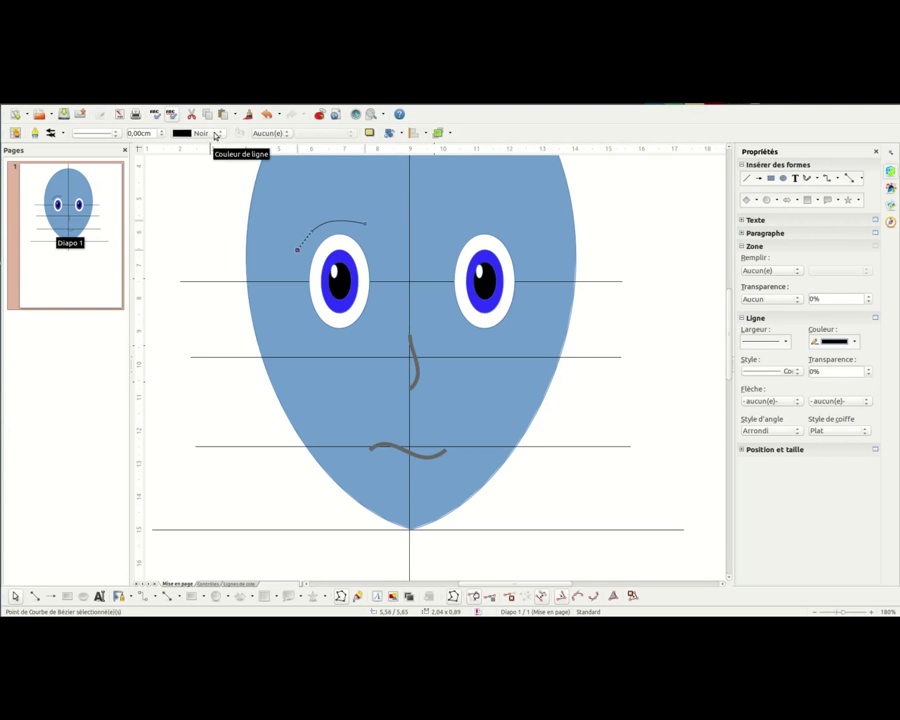
{"action": "left_click", "coordinate": [164, 131]}
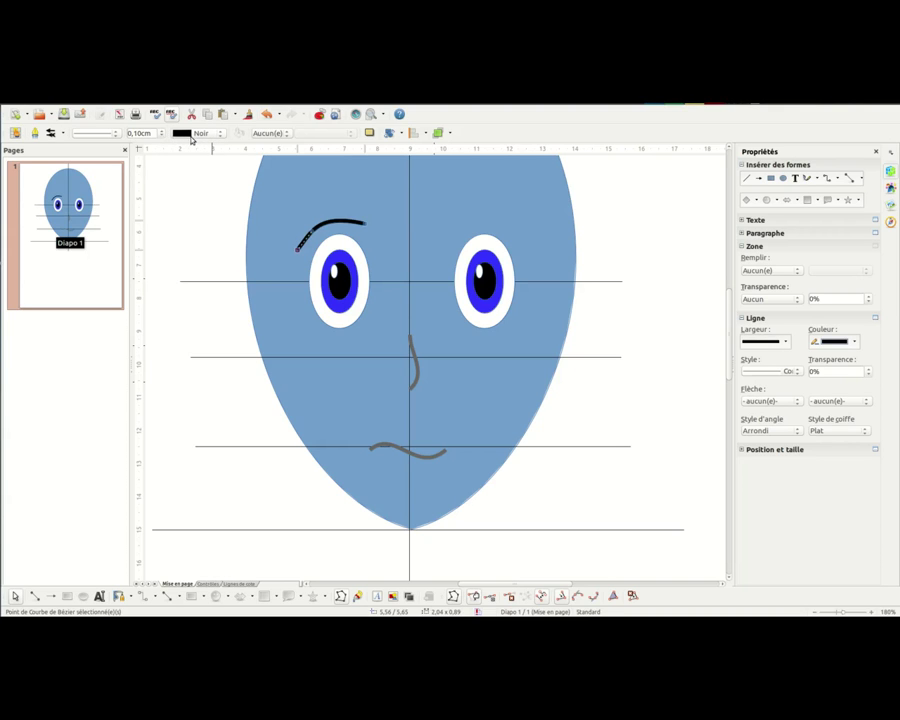
{"action": "left_click", "coordinate": [164, 131]}
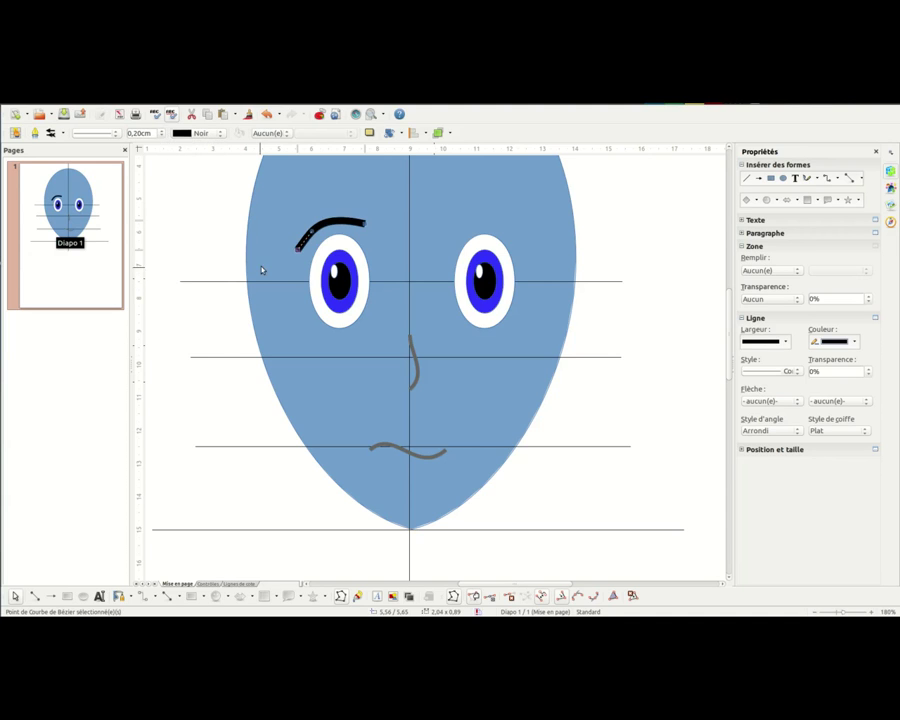
{"action": "left_click", "coordinate": [216, 133]}
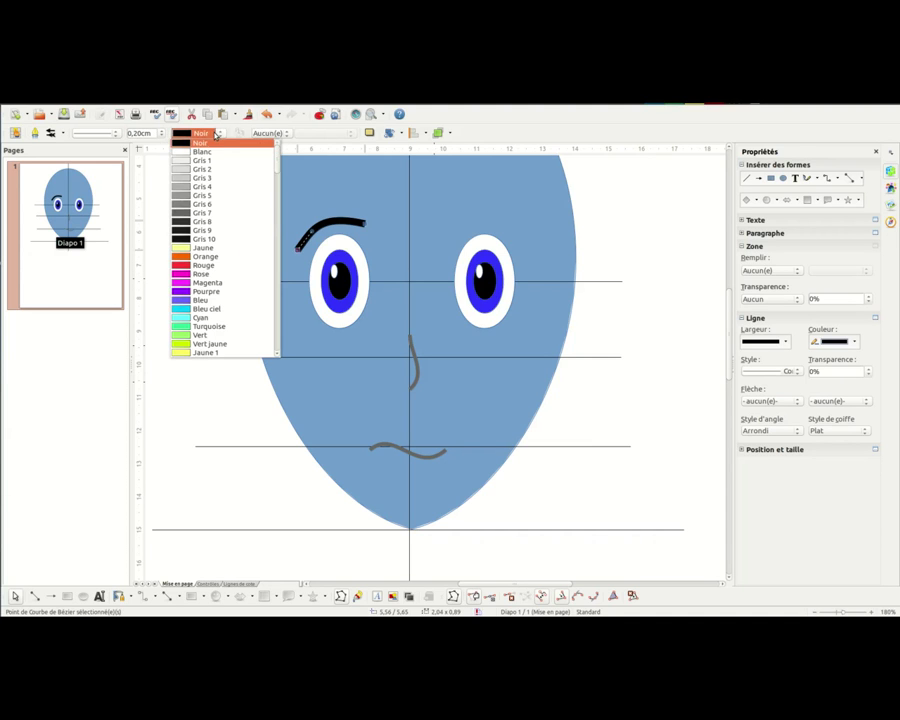
{"action": "left_click", "coordinate": [205, 211]}
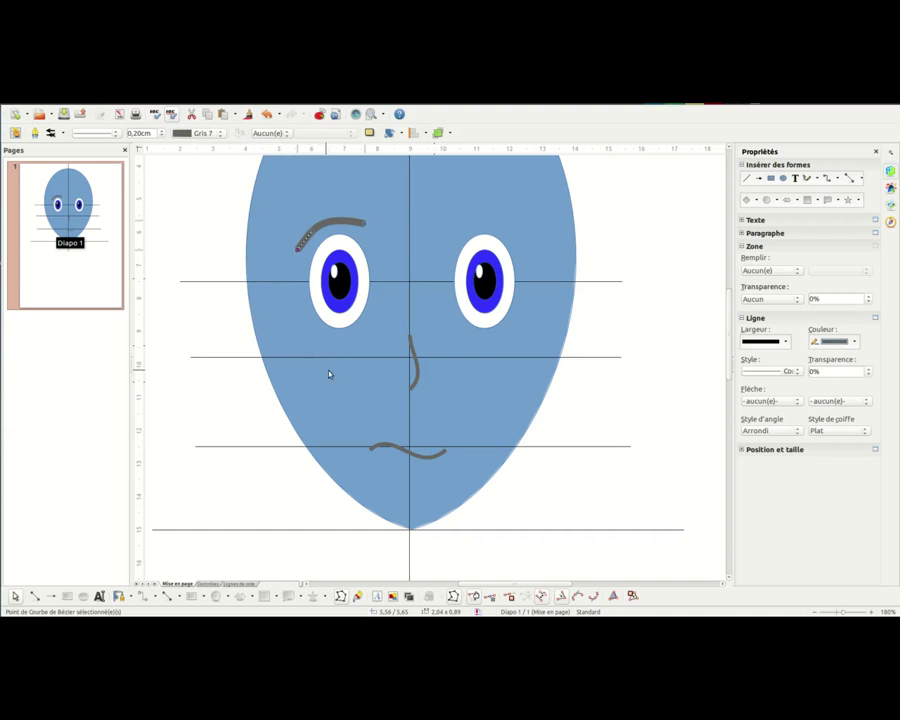
{"action": "left_click", "coordinate": [223, 245]}
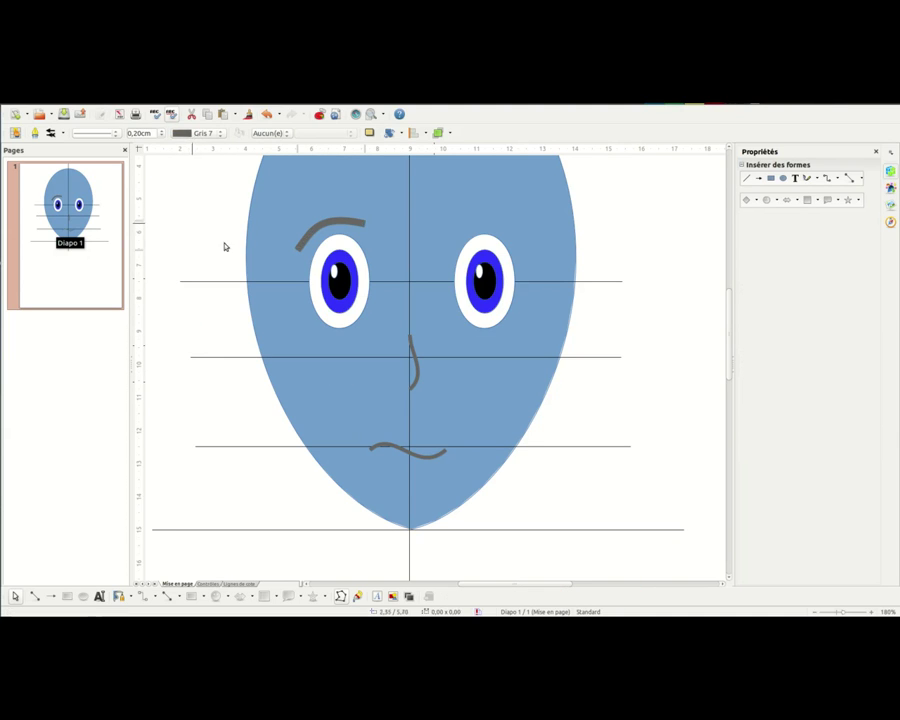
Copy and paste the left eyebrow curve, and move the duplicate horizontally to sit above the right eye.
{"action": "left_click", "coordinate": [336, 226]}
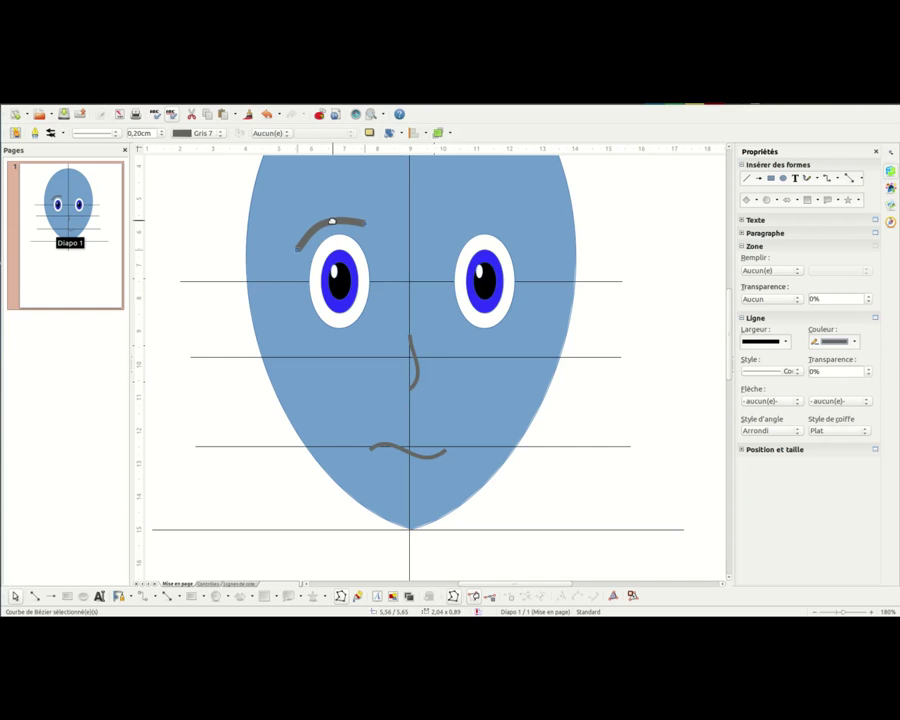
{"action": "right_click", "coordinate": [332, 221]}
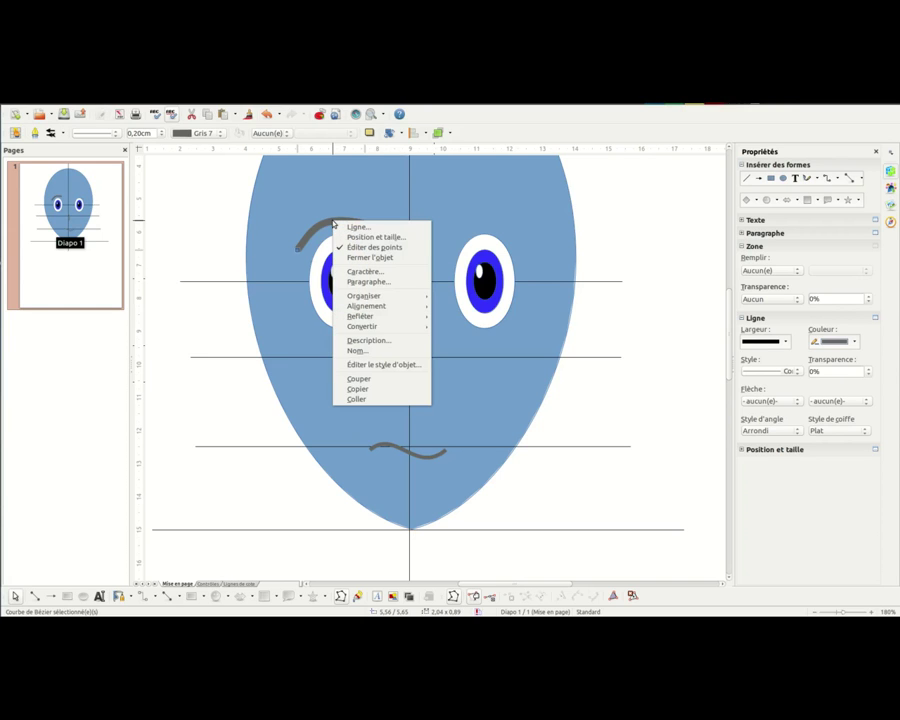
{"action": "left_click", "coordinate": [357, 389]}
{"action": "right_click", "coordinate": [349, 219]}
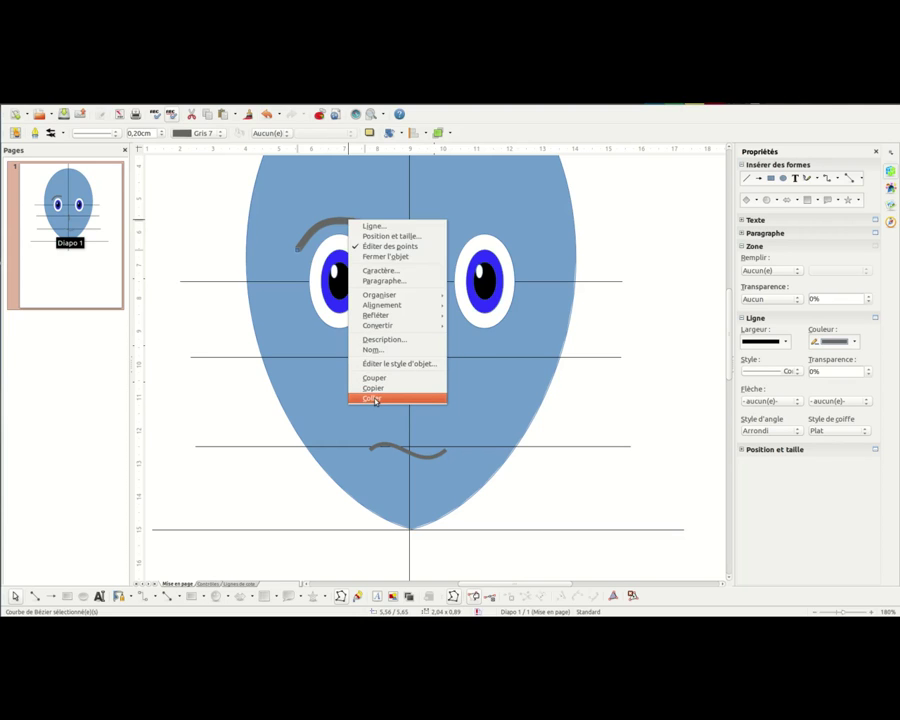
{"action": "left_click", "coordinate": [372, 400]}
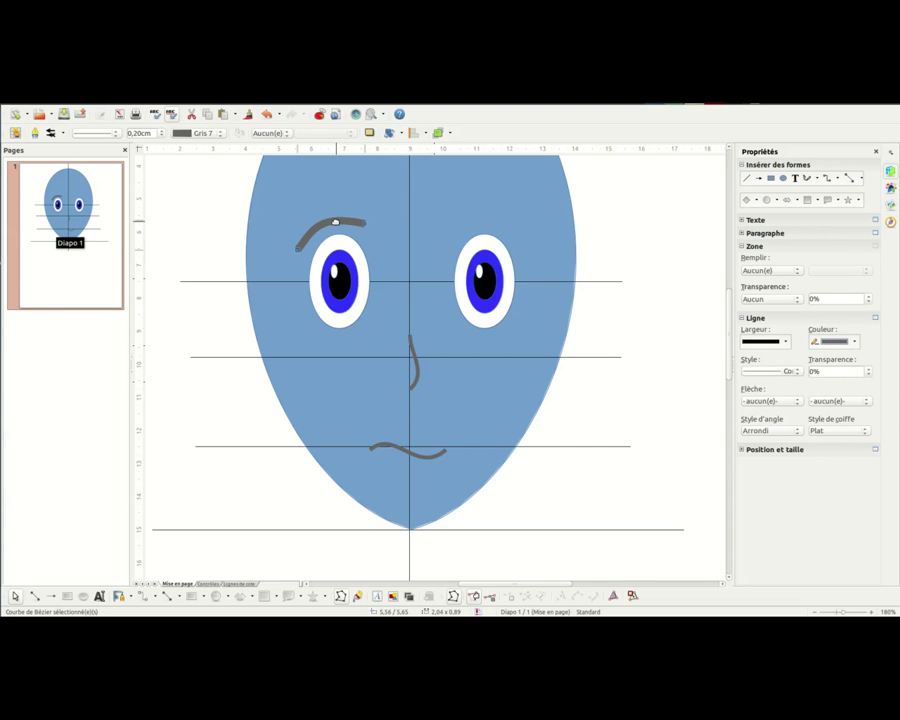
{"action": "left_click", "coordinate": [335, 224]}
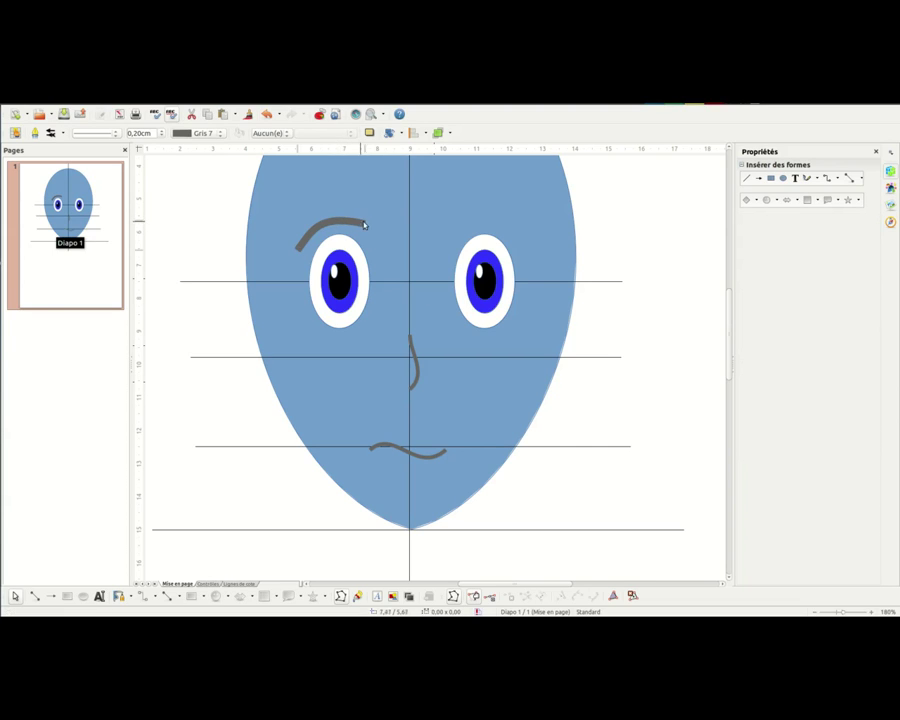
{"action": "left_click", "coordinate": [349, 225]}
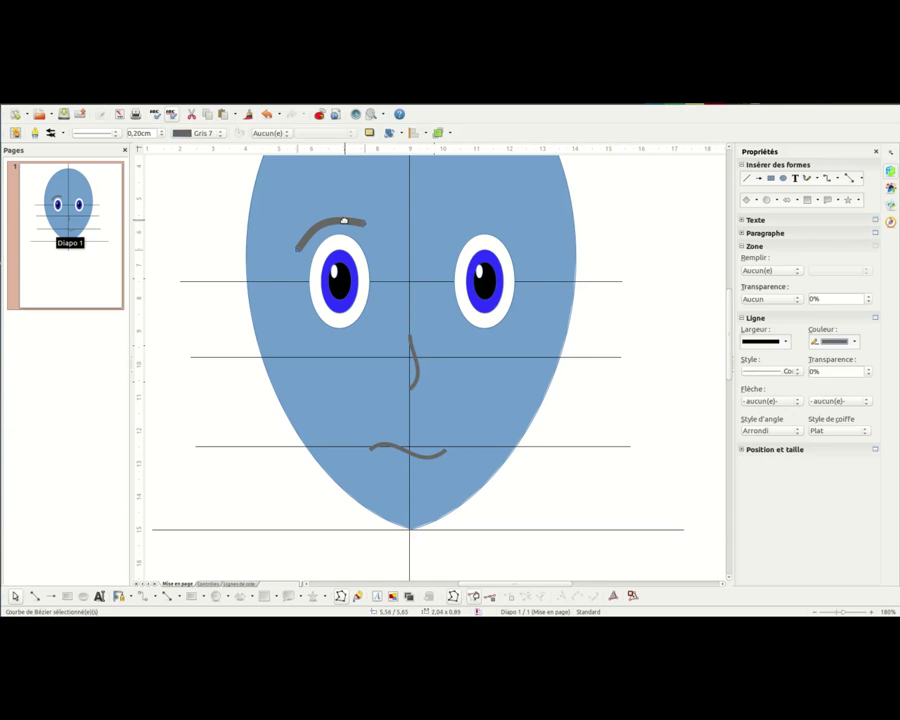
{"action": "left_click", "coordinate": [348, 222]}
{"action": "left_click", "coordinate": [339, 220]}
{"action": "left_click_drag", "start_coordinate": [339, 220], "coordinate": [488, 215]}
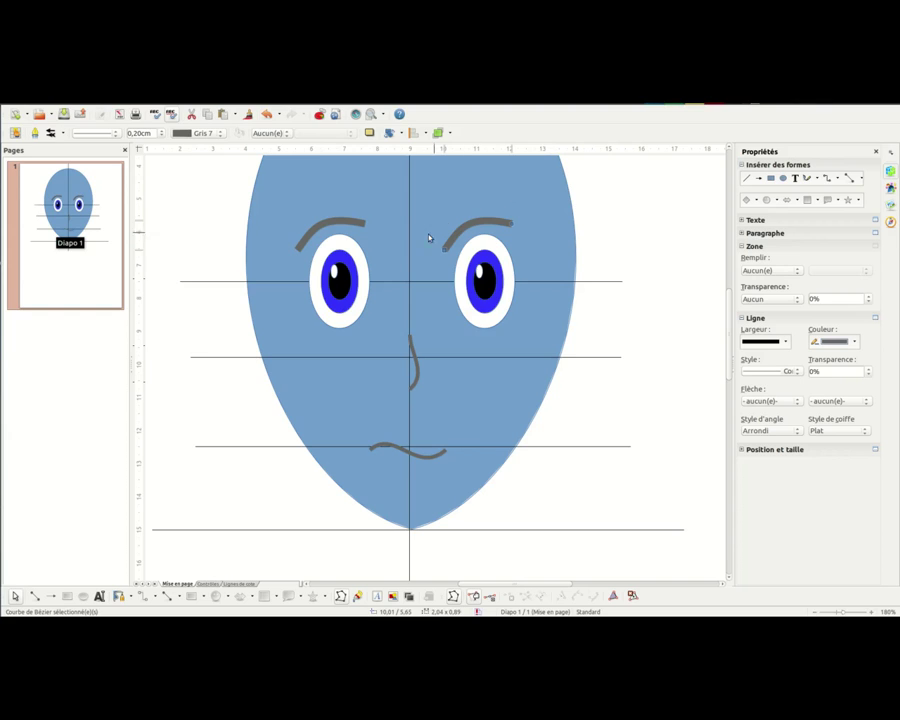
Flip the eyebrow above the right eye horizontally about a vertical axis so it mirrors the left eyebrow.
{"action": "left_click", "coordinate": [401, 134]}
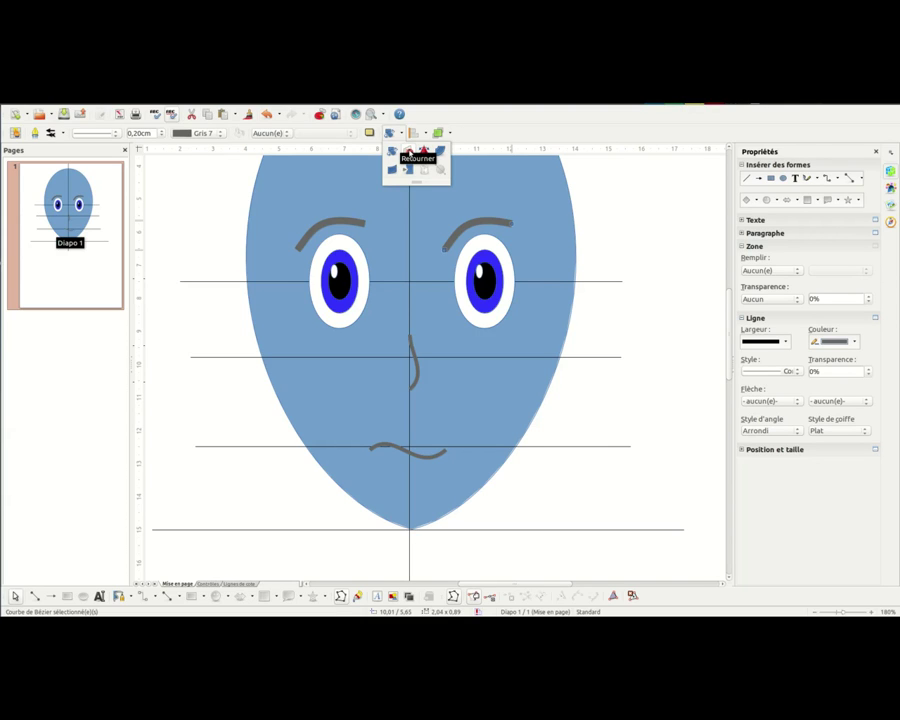
{"action": "left_click", "coordinate": [408, 152]}
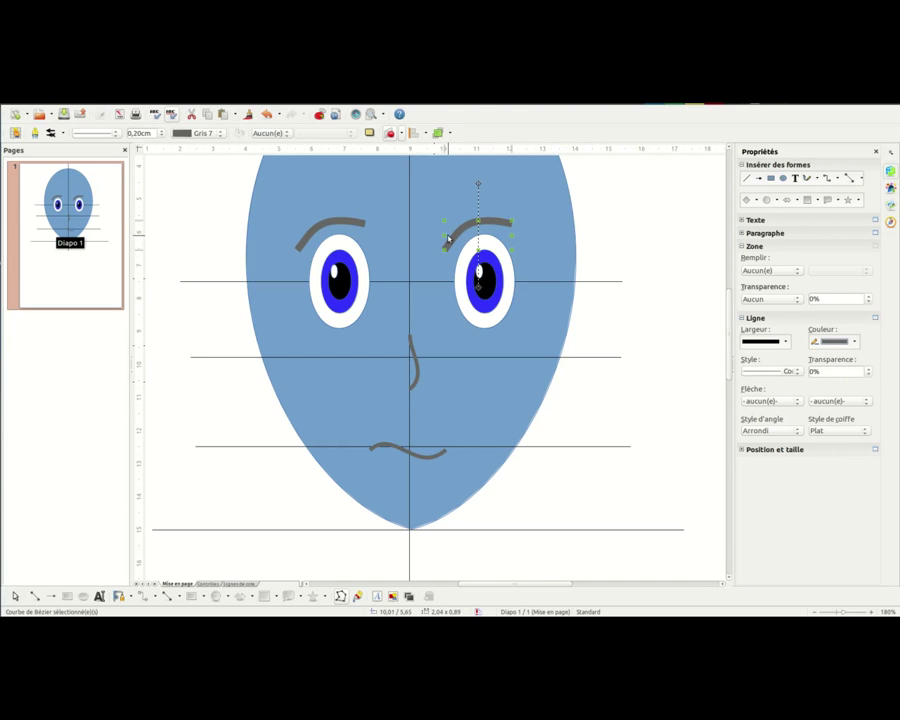
{"action": "left_click_drag", "start_coordinate": [443, 234], "coordinate": [514, 236]}
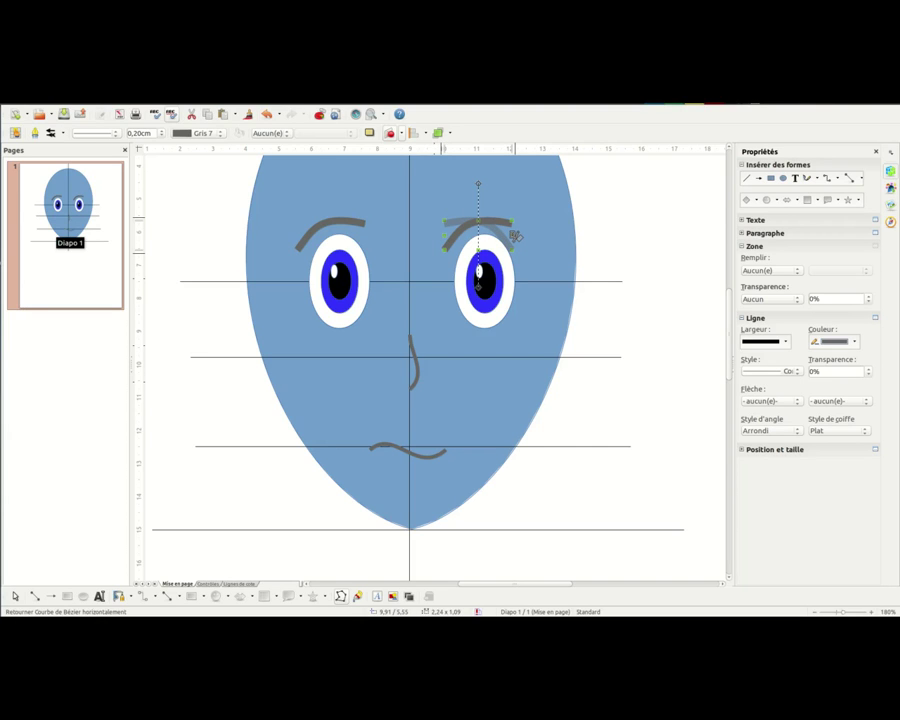
{"action": "left_click_drag", "start_coordinate": [514, 236], "coordinate": [518, 238]}
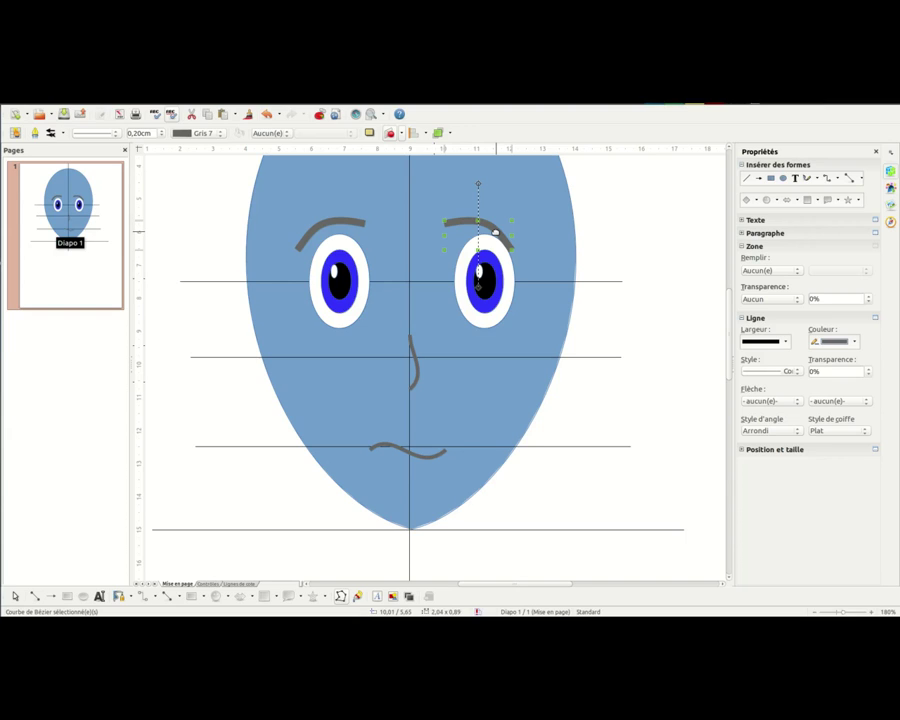
Nudge the flipped right eyebrow about 0.4 cm to the right and deselect it.
{"action": "key", "text": "Right"}
{"action": "key", "text": "Right"}
{"action": "key", "text": "Right"}
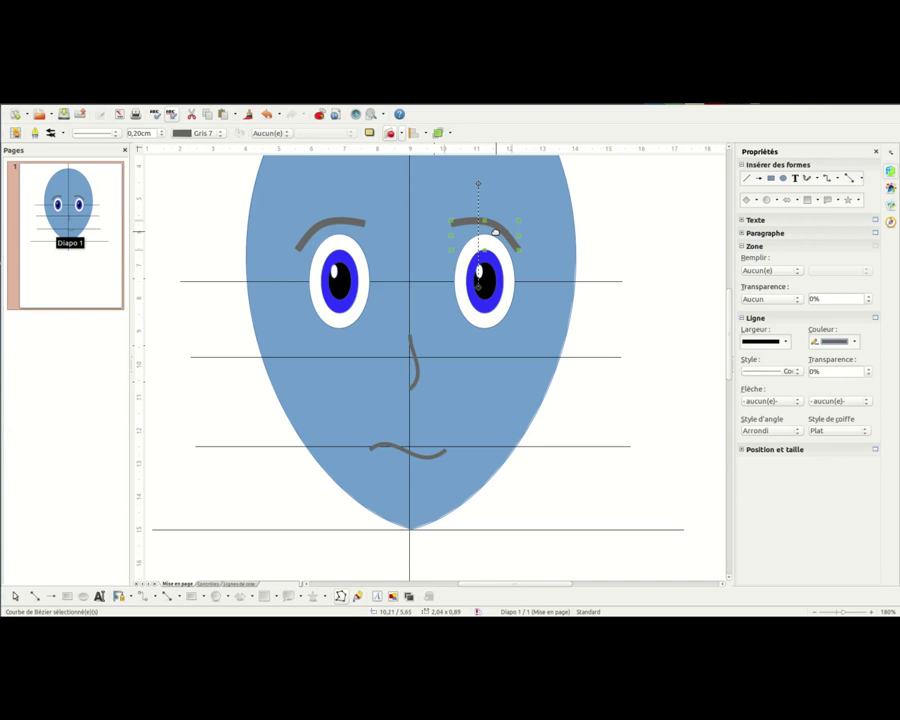
{"action": "key", "text": "Right"}
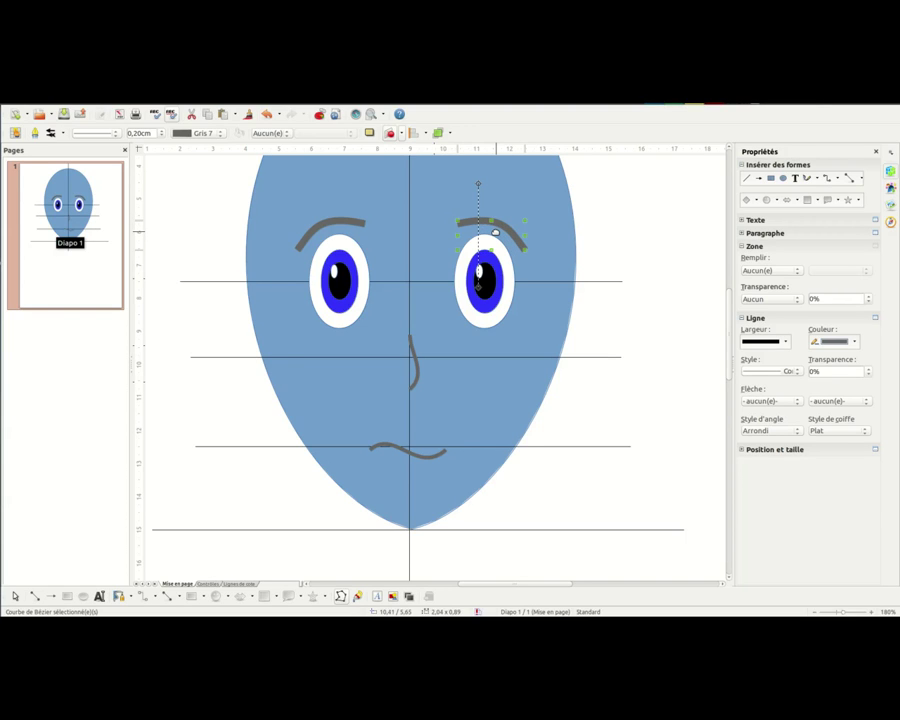
{"action": "left_click", "coordinate": [647, 210]}
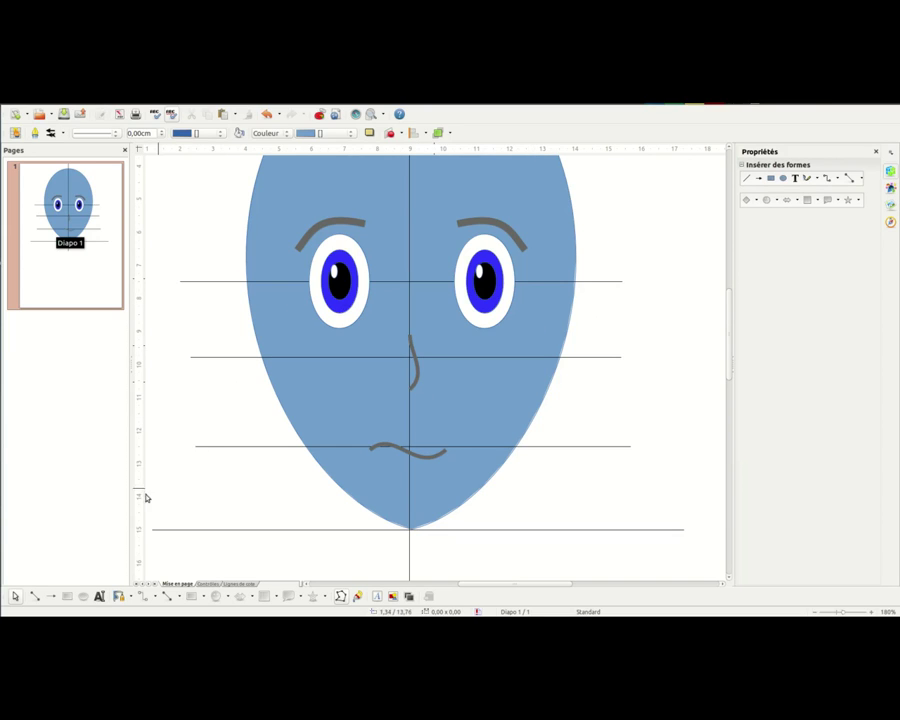
Draw a slanted line about 0.82 cm wide and 0.52 cm high under the right eye's outer side and convert it to a curve.
{"action": "left_click", "coordinate": [34, 596]}
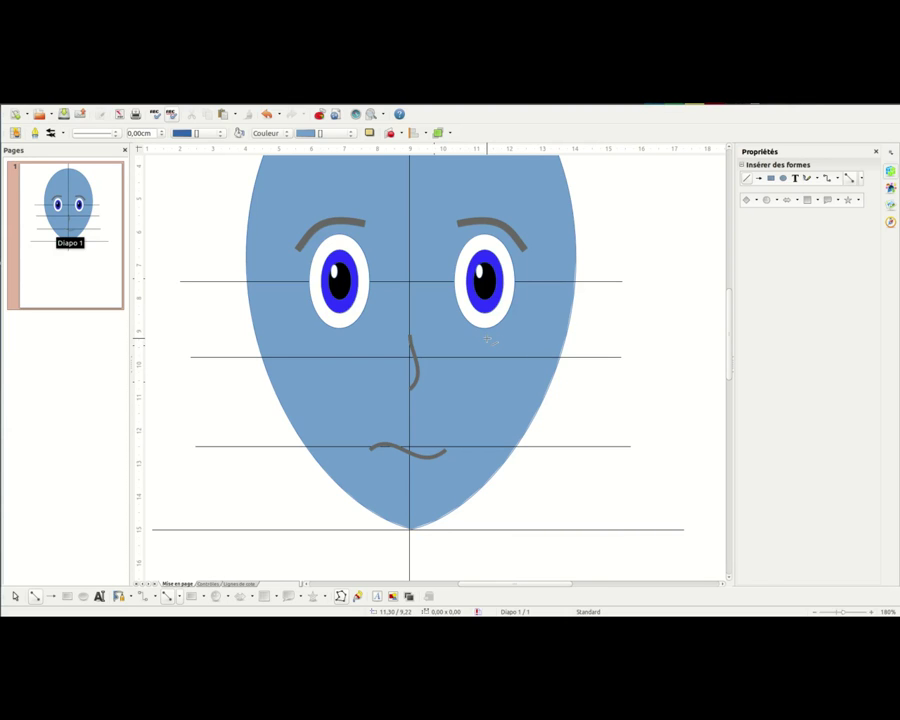
{"action": "left_click_drag", "start_coordinate": [488, 339], "coordinate": [514, 323]}
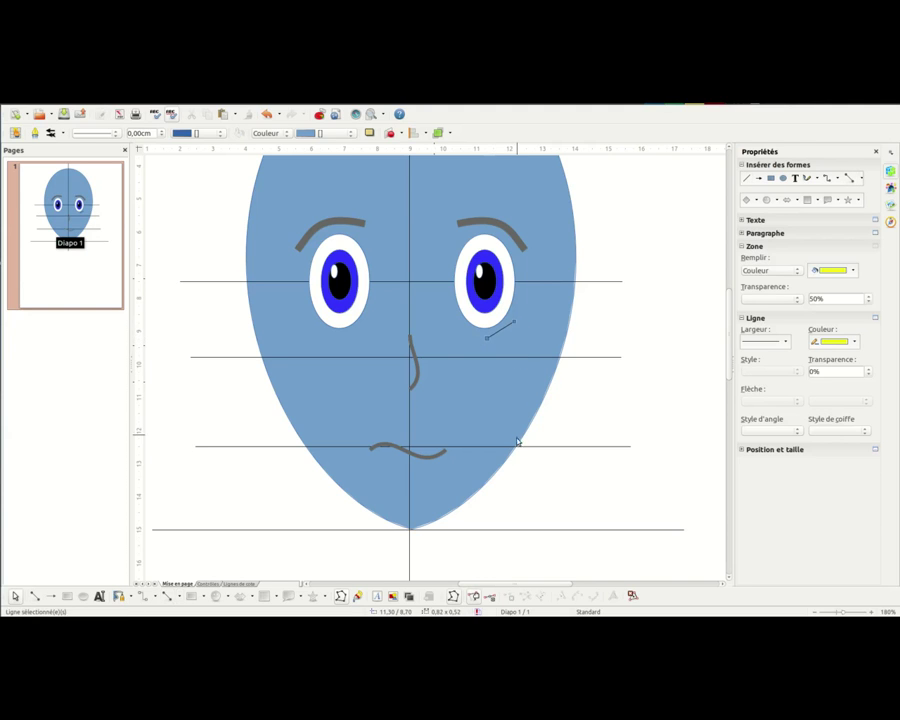
{"action": "right_click", "coordinate": [514, 323]}
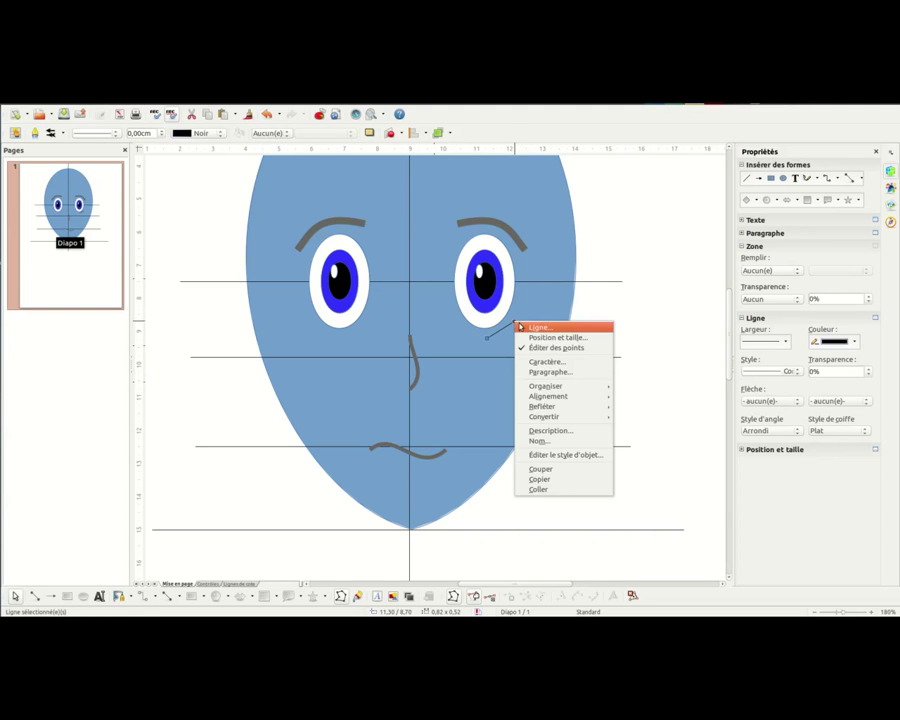
{"action": "mouse_move", "coordinate": [560, 416]}
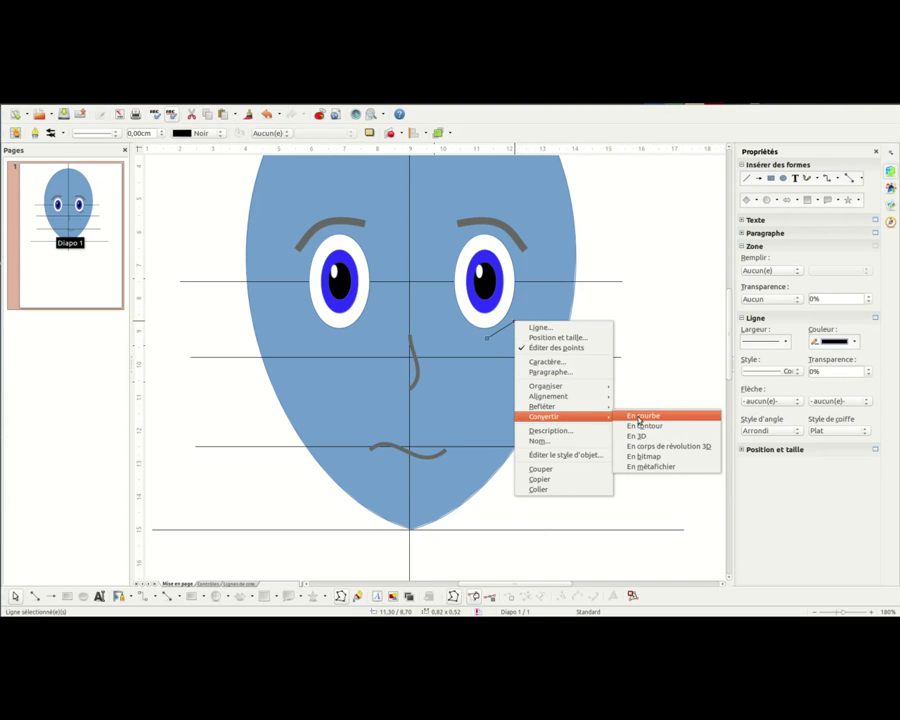
{"action": "left_click", "coordinate": [640, 415]}
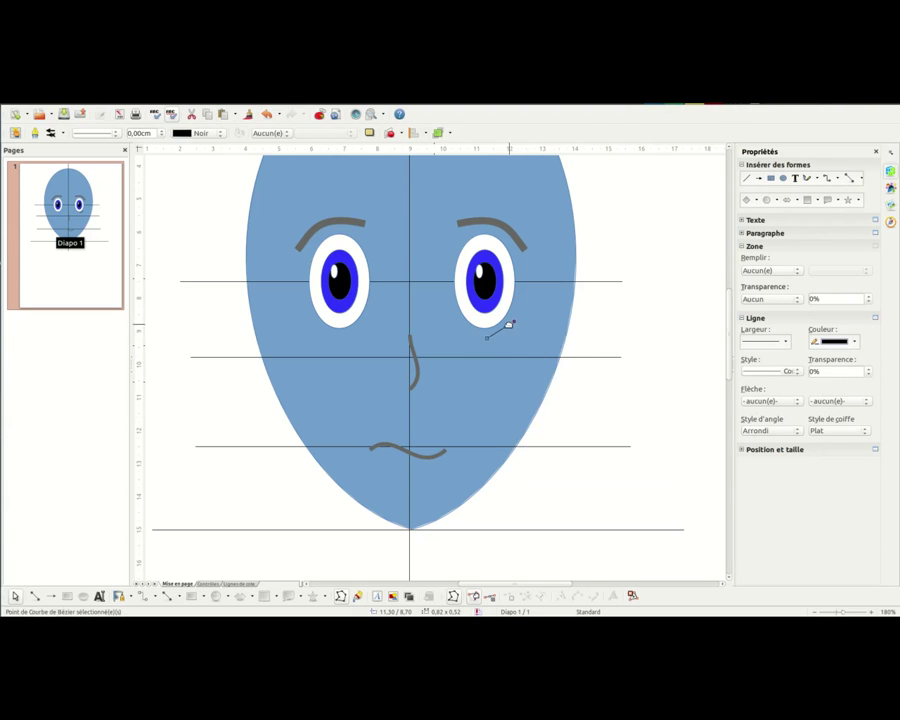
Bend the curve under the right eye slightly downward and set its line colour to Gris 7.
{"action": "mouse_move", "coordinate": [506, 329]}
{"action": "left_mouse_down"}
{"action": "mouse_move", "coordinate": [514, 342]}
{"action": "mouse_move", "coordinate": [490, 337]}
{"action": "left_mouse_up"}
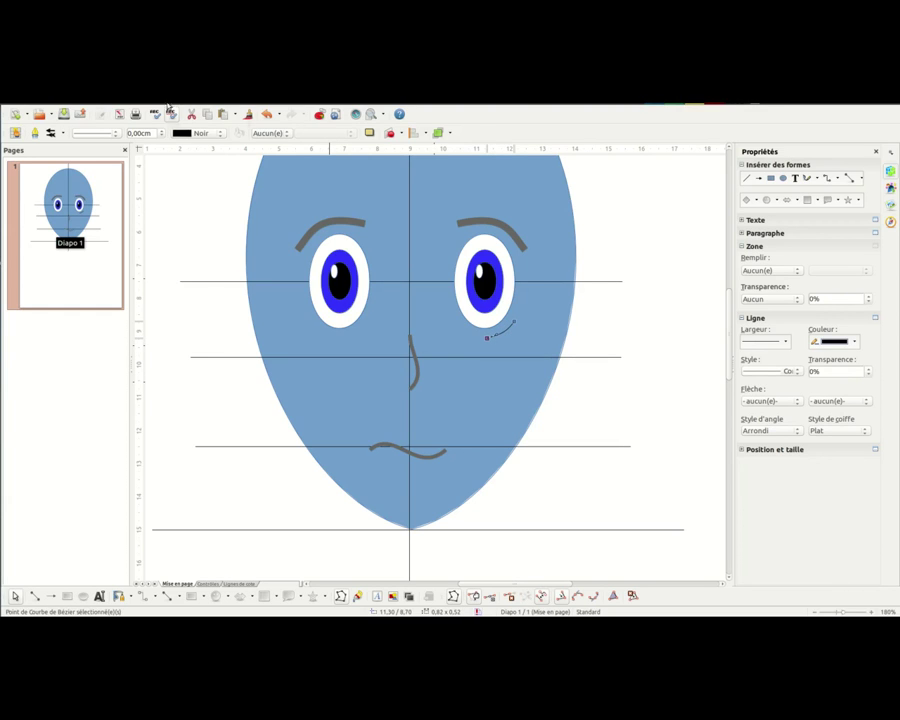
{"action": "left_click", "coordinate": [210, 133]}
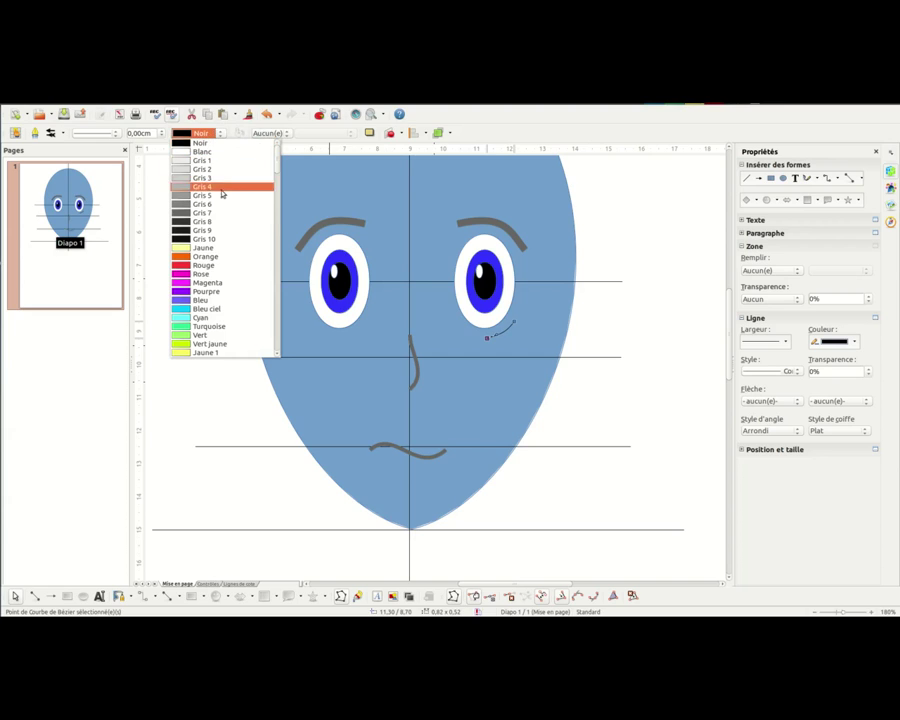
{"action": "left_click", "coordinate": [203, 213]}
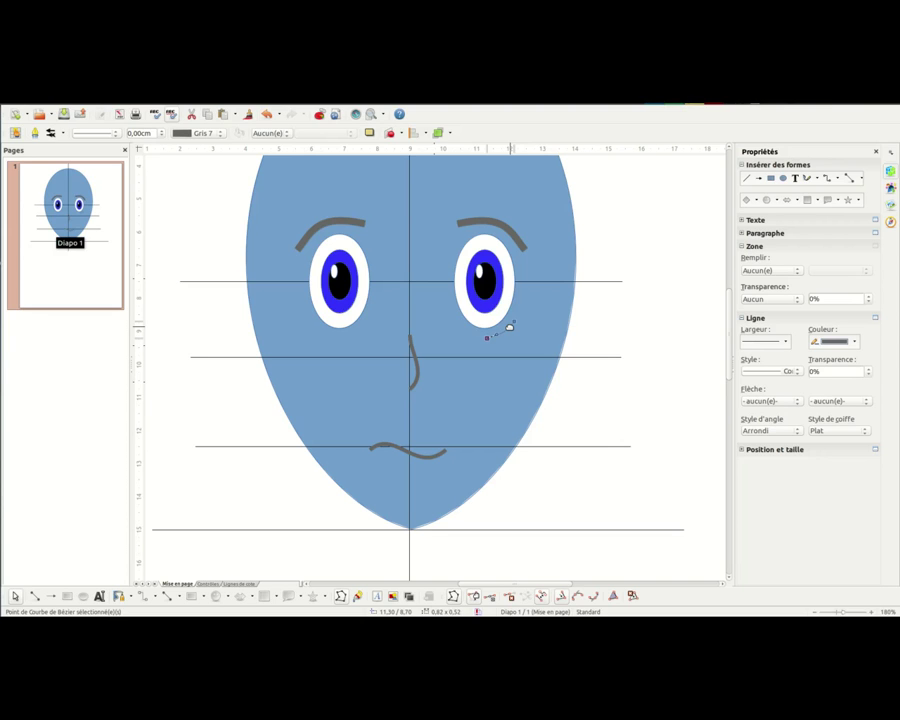
Copy and paste the under-eye curve, and move the duplicate beneath the left eye.
{"action": "right_click", "coordinate": [510, 327]}
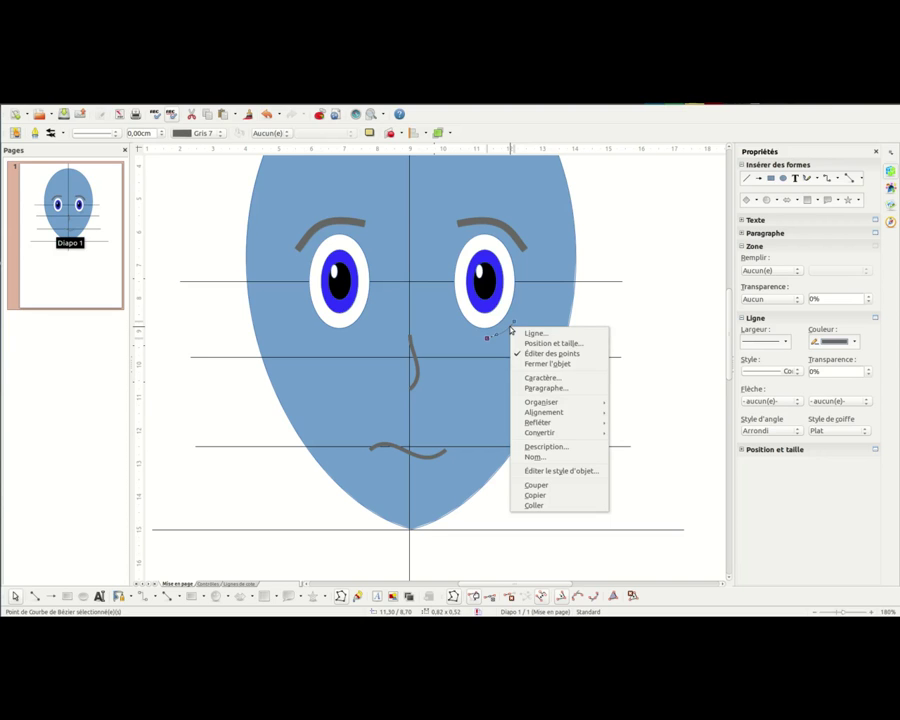
{"action": "left_click", "coordinate": [536, 495]}
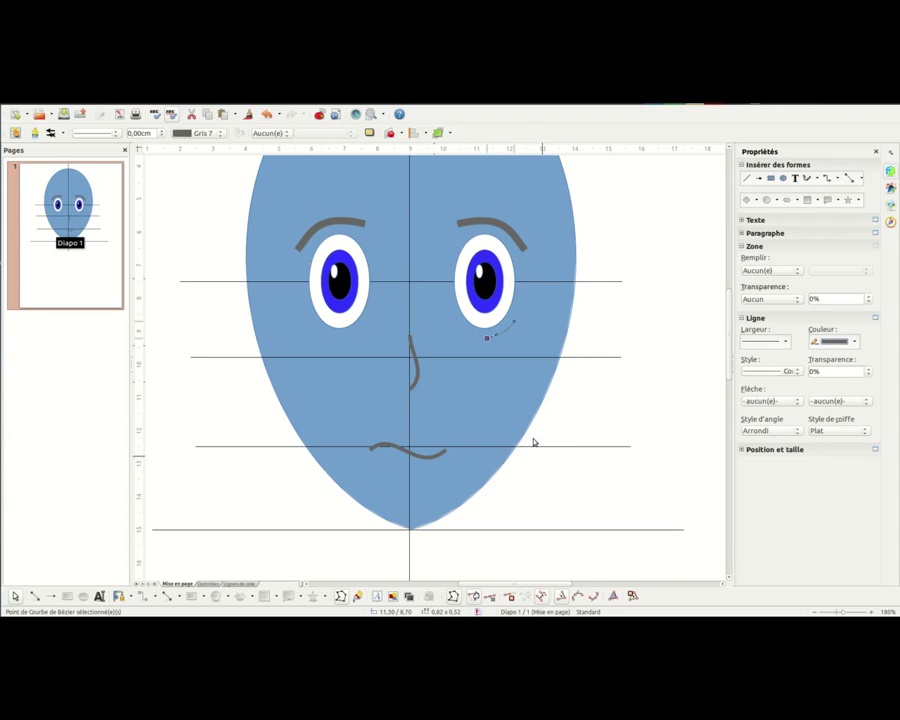
{"action": "left_click", "coordinate": [502, 323]}
{"action": "right_click", "coordinate": [505, 328]}
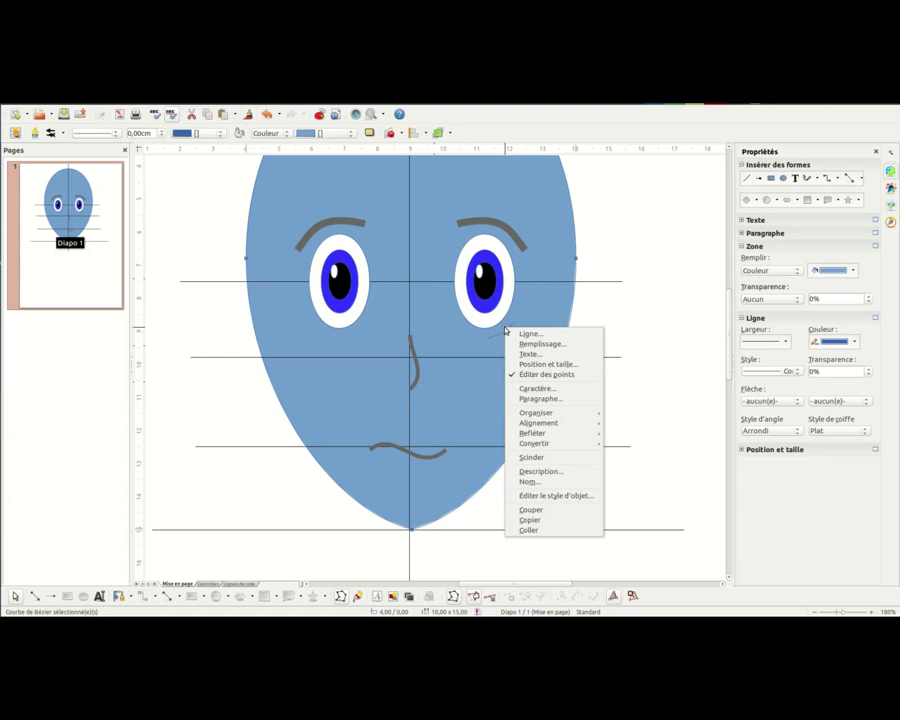
{"action": "left_click", "coordinate": [540, 530]}
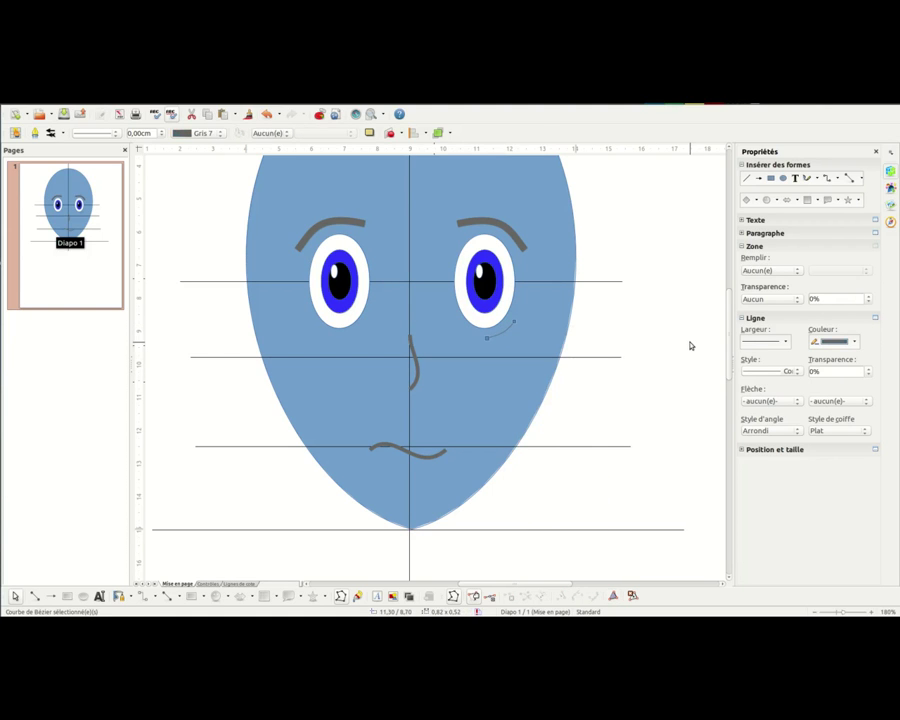
{"action": "left_click_drag", "start_coordinate": [508, 324], "coordinate": [340, 339]}
Flip the curve under the left eye horizontally about a vertical axis so it mirrors the one under the right eye.
{"action": "left_click", "coordinate": [390, 135]}
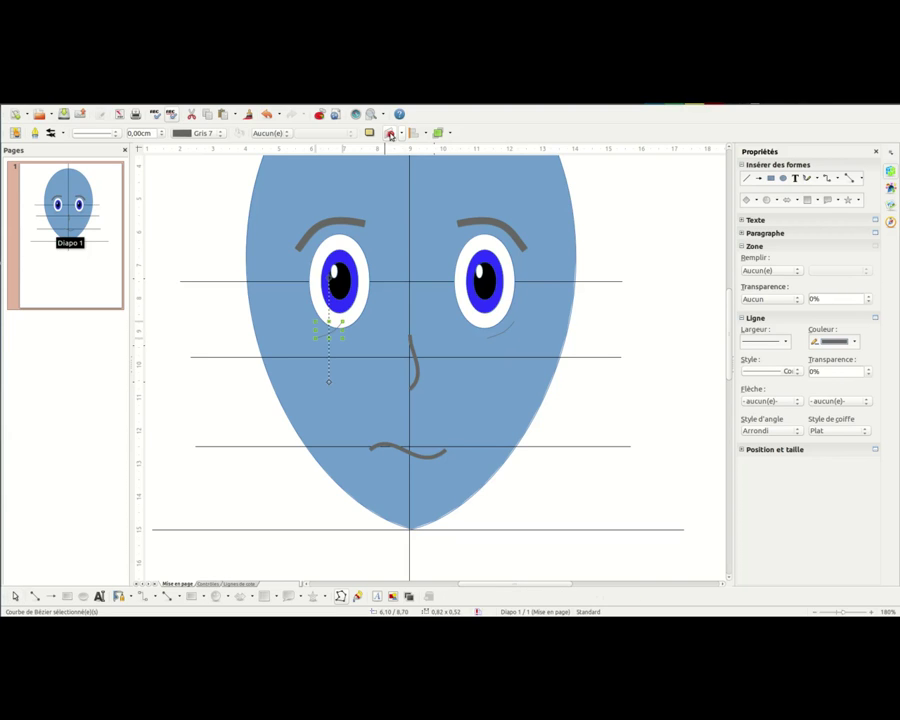
{"action": "left_click_drag", "start_coordinate": [343, 331], "coordinate": [299, 324]}
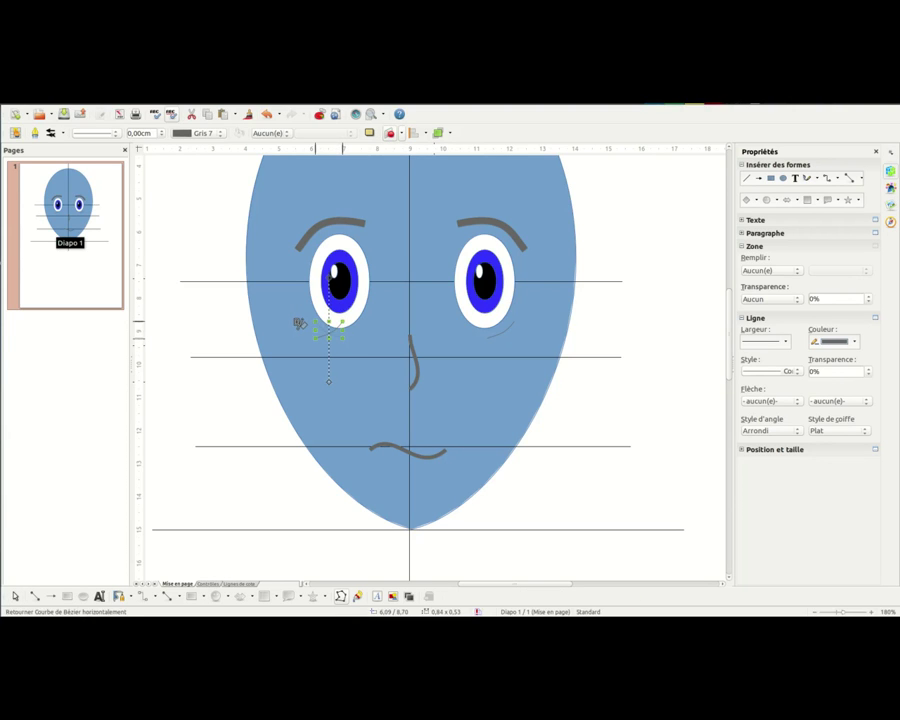
{"action": "left_click_drag", "start_coordinate": [299, 324], "coordinate": [305, 325]}
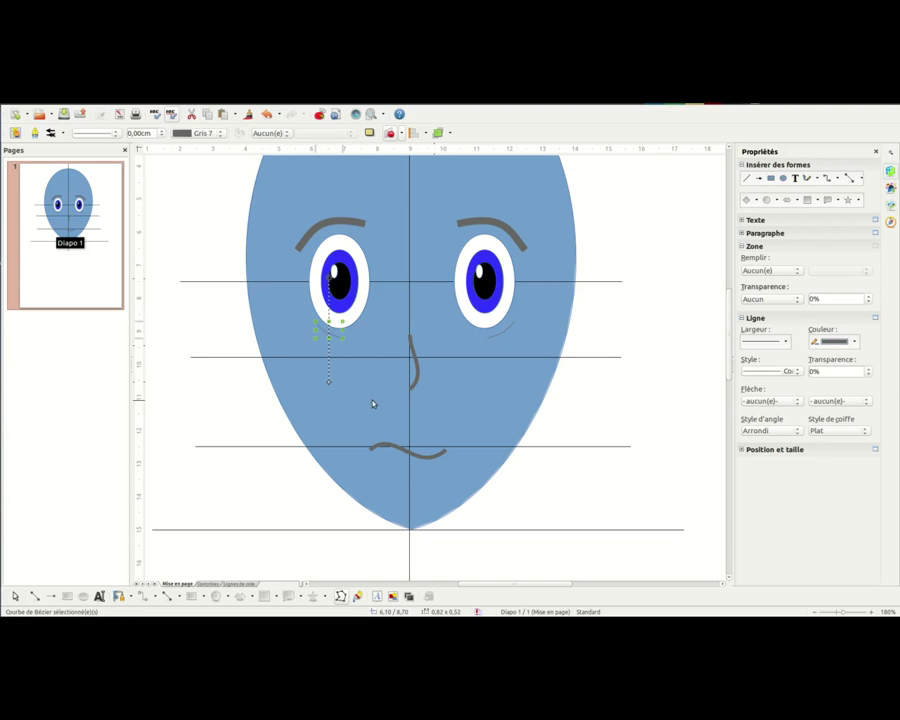
Nudge the curve under the left eye about 0.10 cm outward, to a horizontal position of 6.00 cm, and deselect it.
{"action": "left_click", "coordinate": [223, 336]}
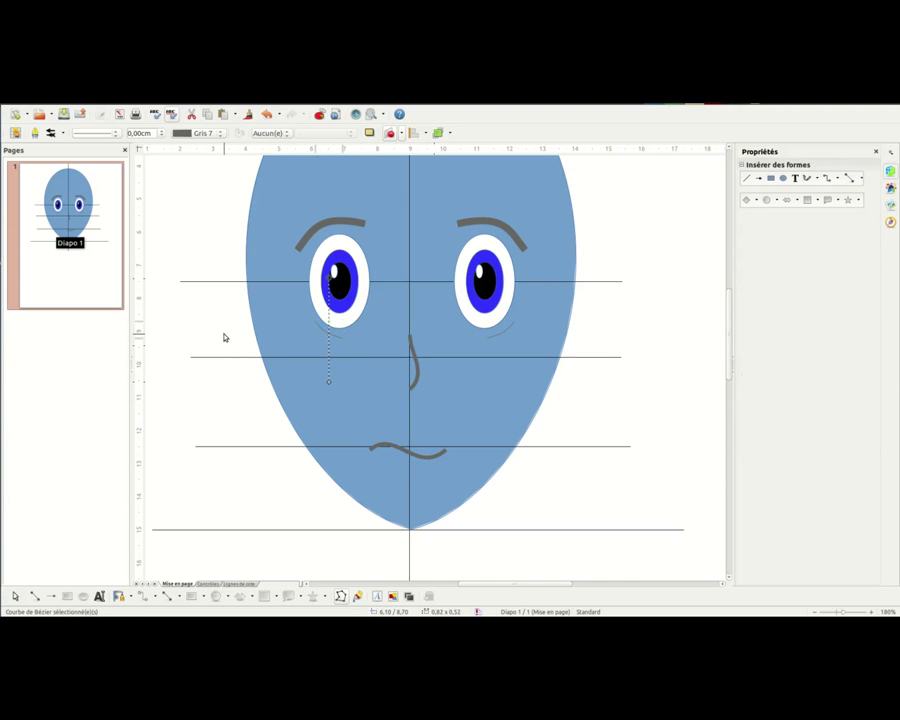
{"action": "left_click", "coordinate": [333, 333]}
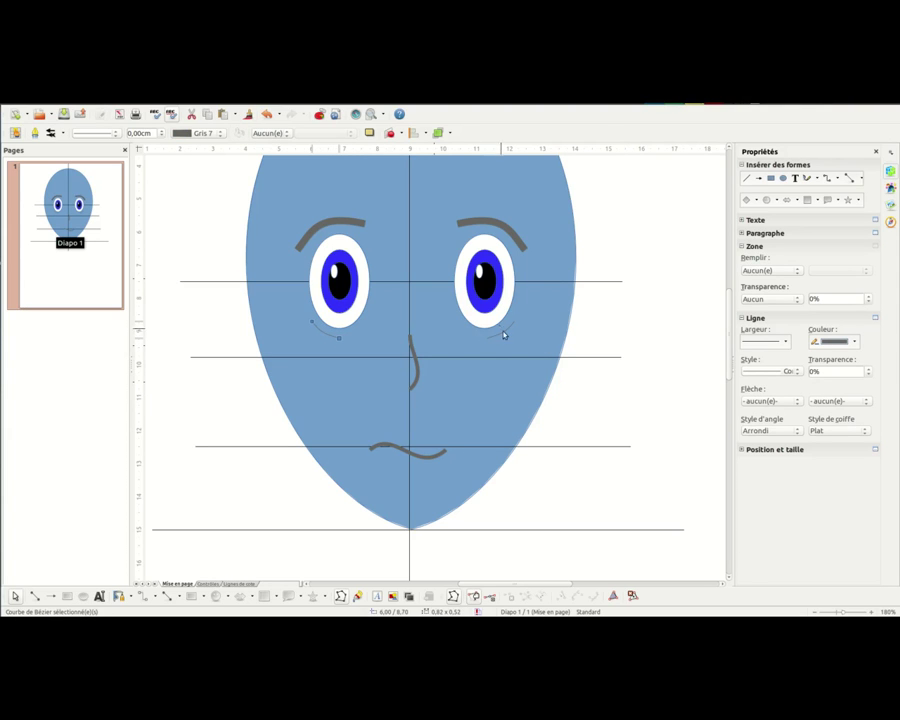
{"action": "left_click", "coordinate": [638, 325]}
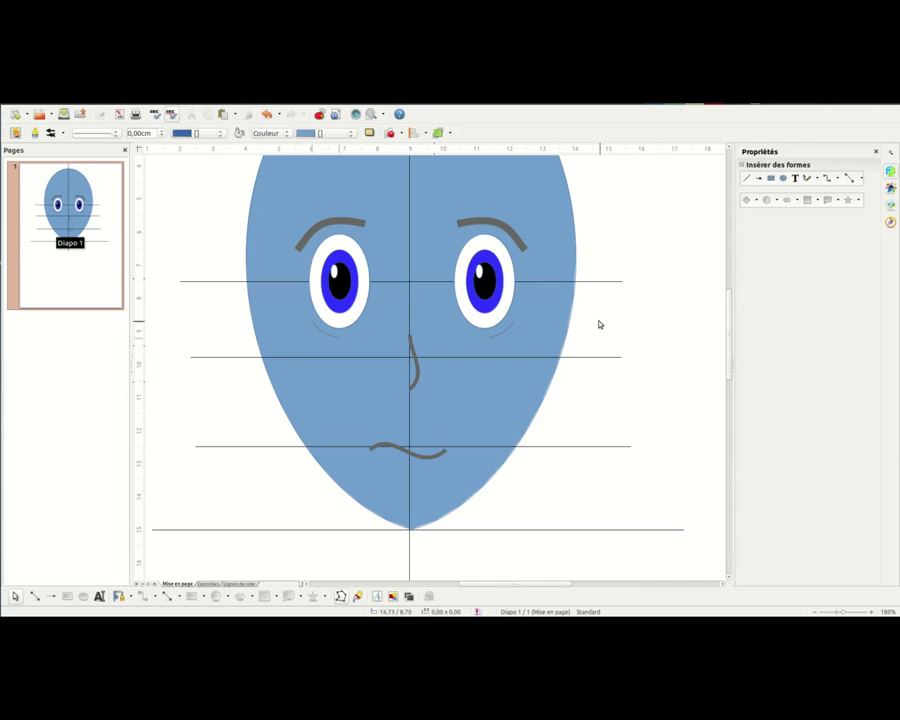
Delete the four horizontal construction lines crossing the eyes, nose, mouth and chin of the face.
{"action": "scroll", "coordinate": [620, 316], "scroll_direction": "down", "scroll_amount": 3, "text": "ctrl"}
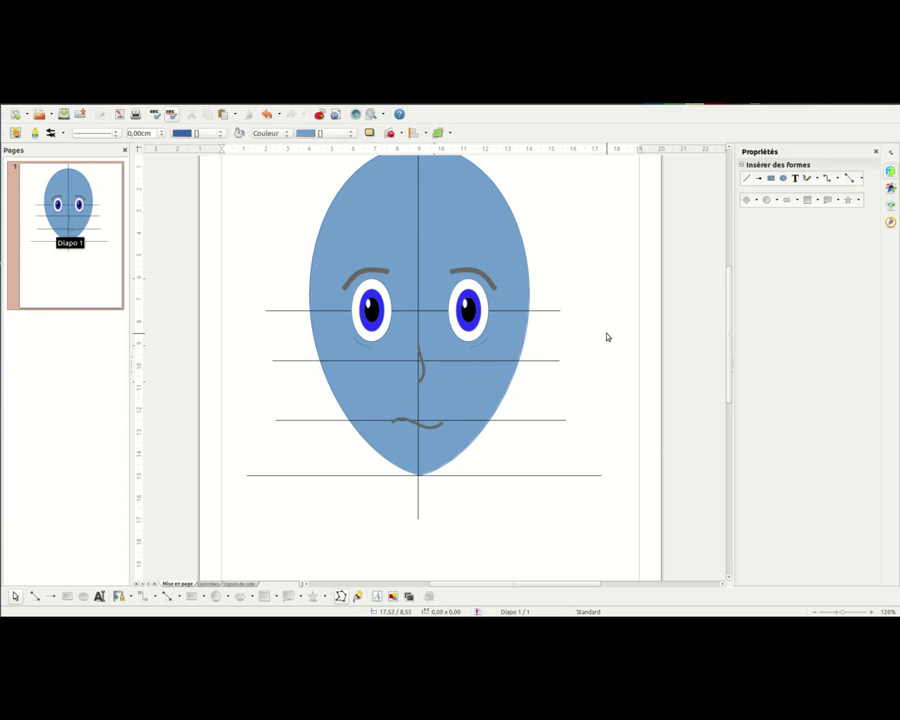
{"action": "left_click", "coordinate": [274, 311]}
{"action": "key", "text": "Delete"}
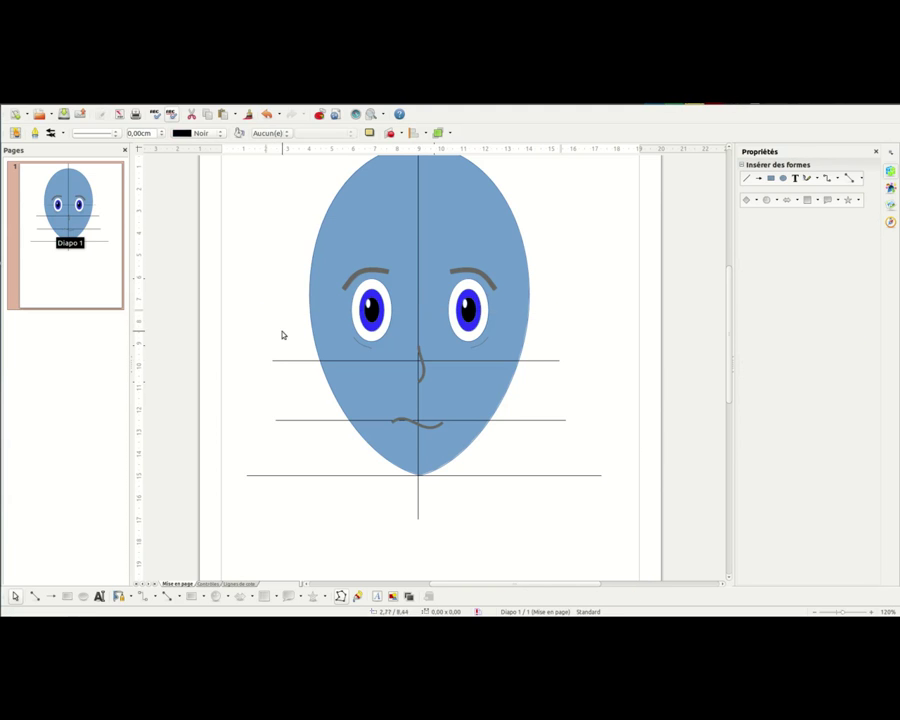
{"action": "left_click", "coordinate": [282, 361]}
{"action": "key", "text": "Delete"}
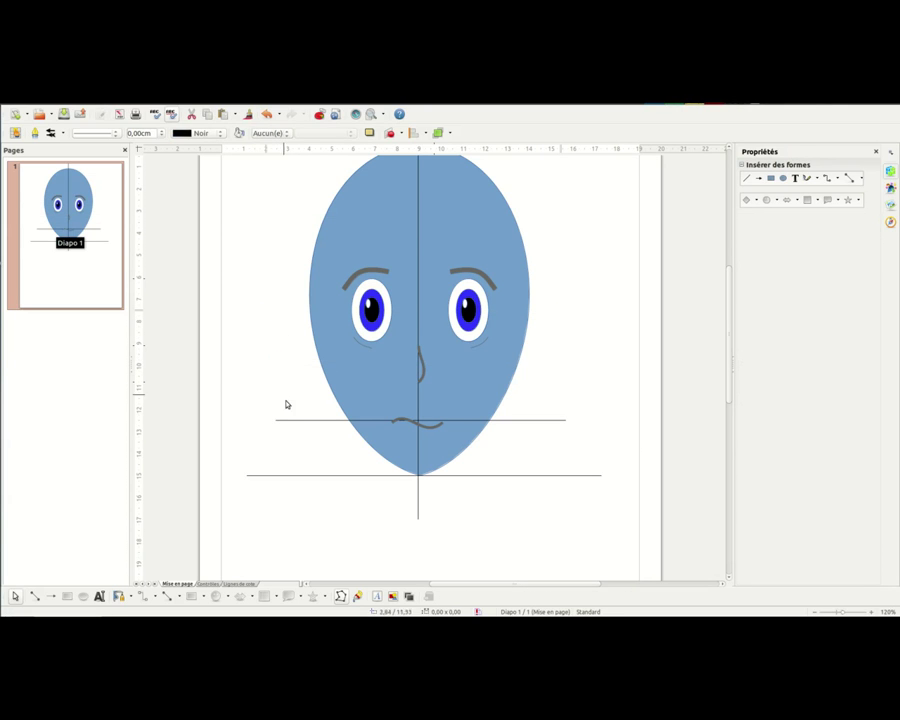
{"action": "left_click", "coordinate": [294, 420]}
{"action": "key", "text": "Delete"}
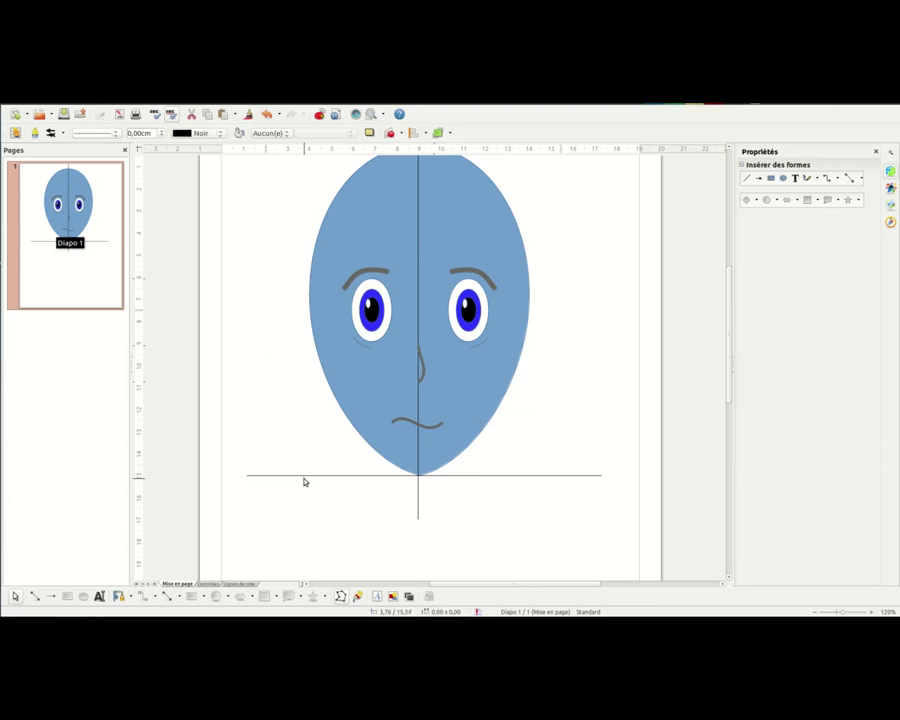
{"action": "left_click", "coordinate": [304, 476]}
{"action": "key", "text": "Delete"}
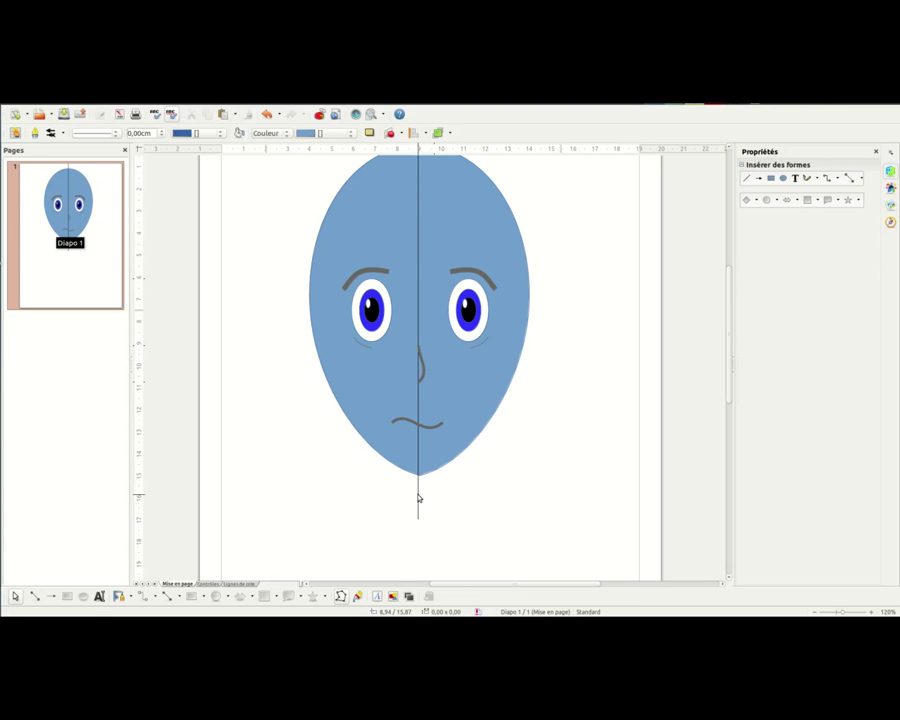
Delete the vertical construction line running through the middle of the face.
{"action": "left_click", "coordinate": [418, 497]}
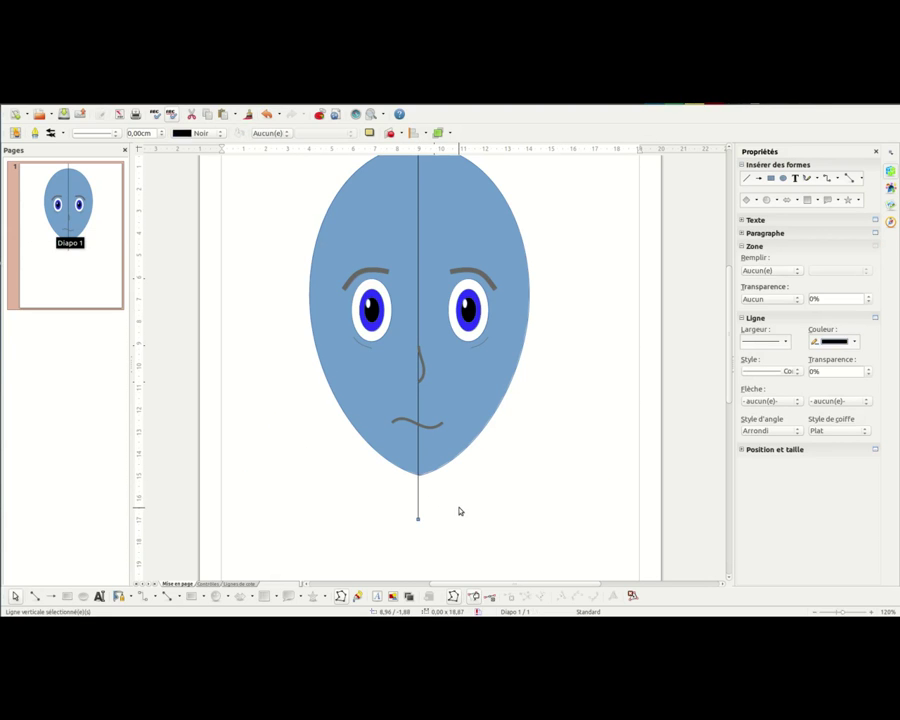
{"action": "key", "text": "Delete"}
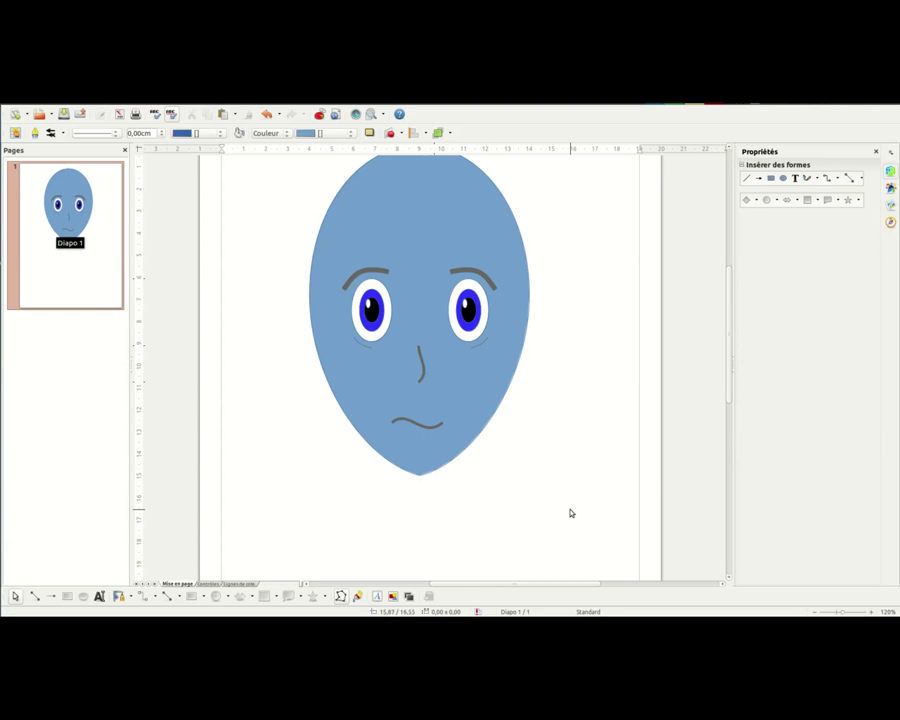
{"action": "scroll", "coordinate": [571, 513], "scroll_direction": "up", "scroll_amount": 1}
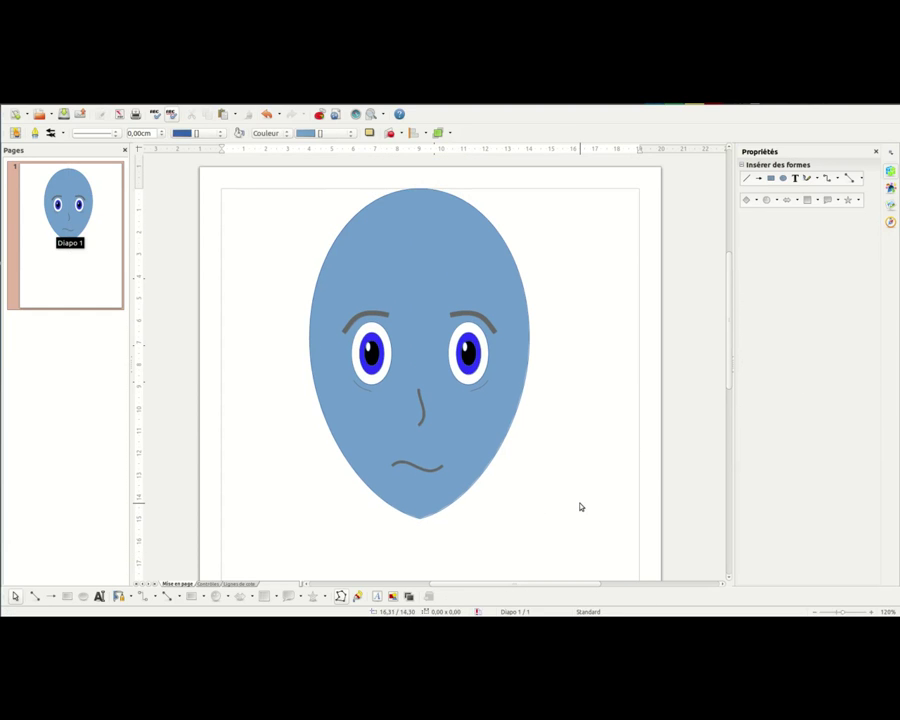